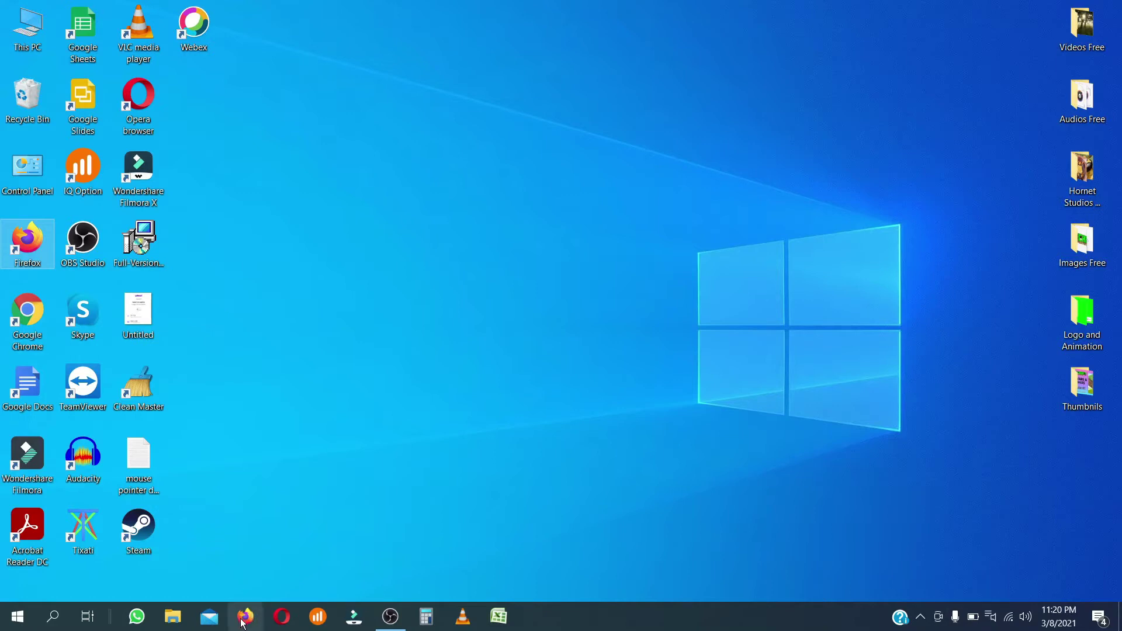
Step: Open rw-designer.com in Firefox and go to the site's Gallery page
click(244, 620)
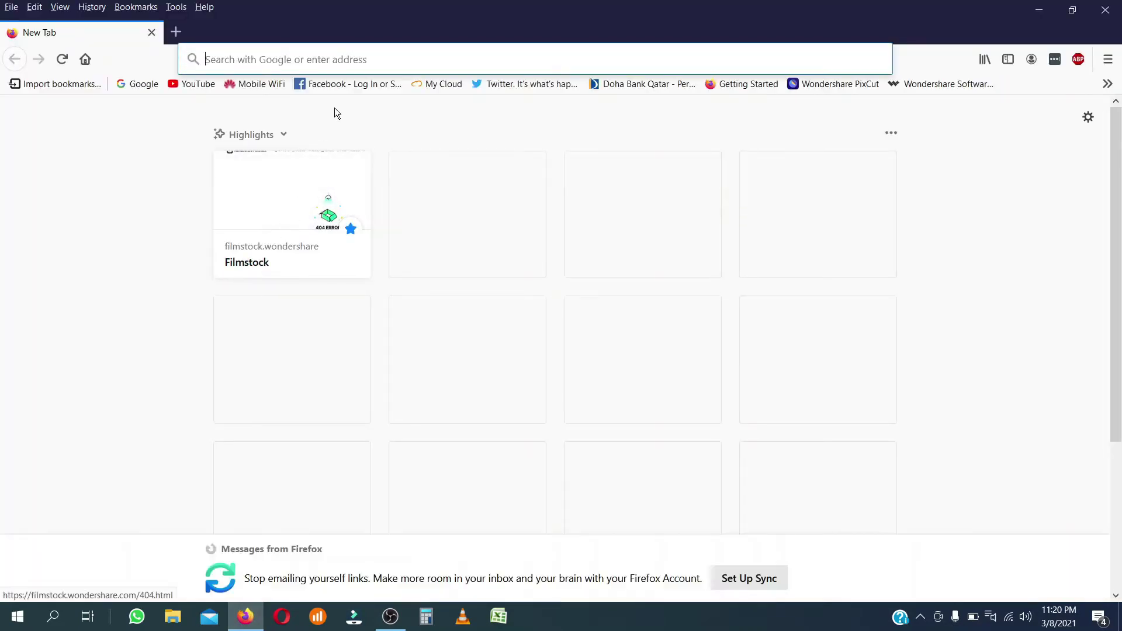
click(363, 59)
text(rw-)
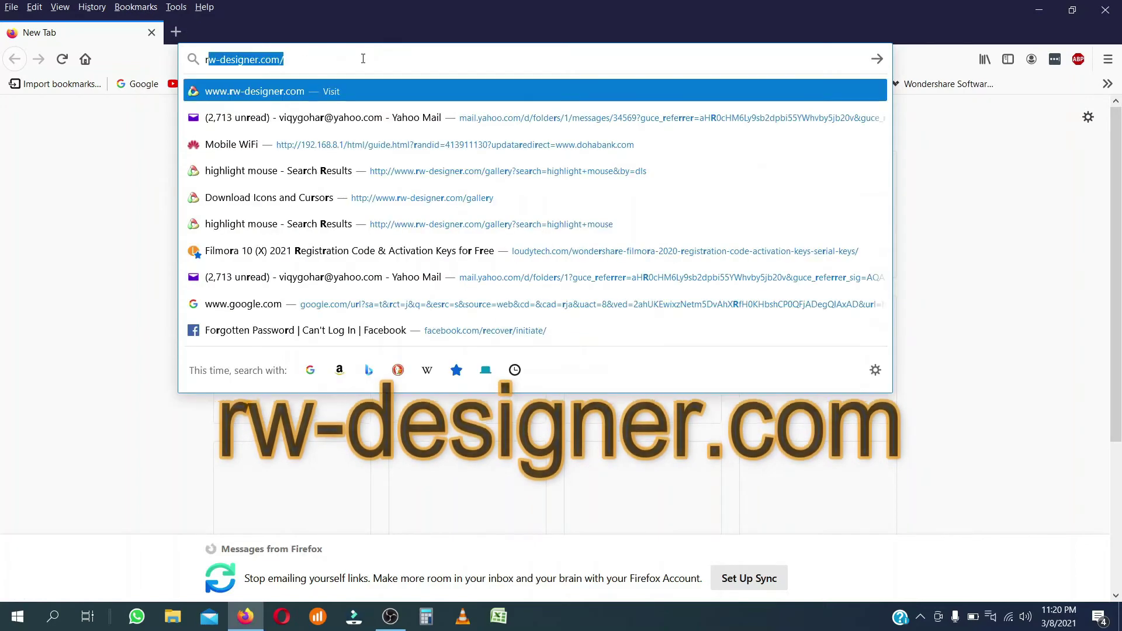
text(design)
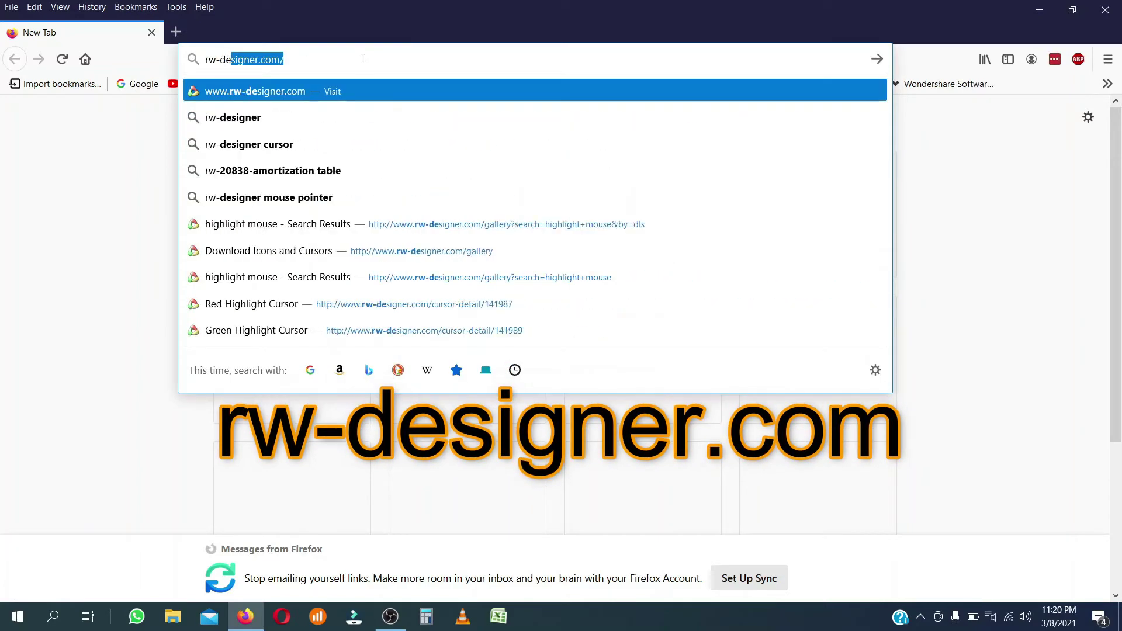
text(er.com)
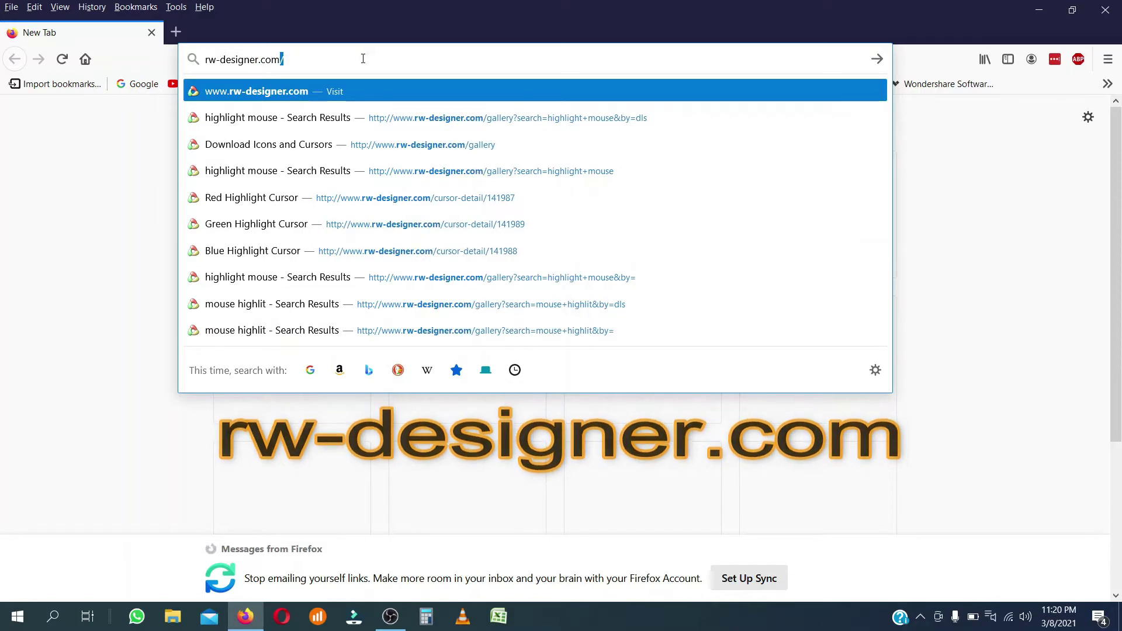
click(305, 97)
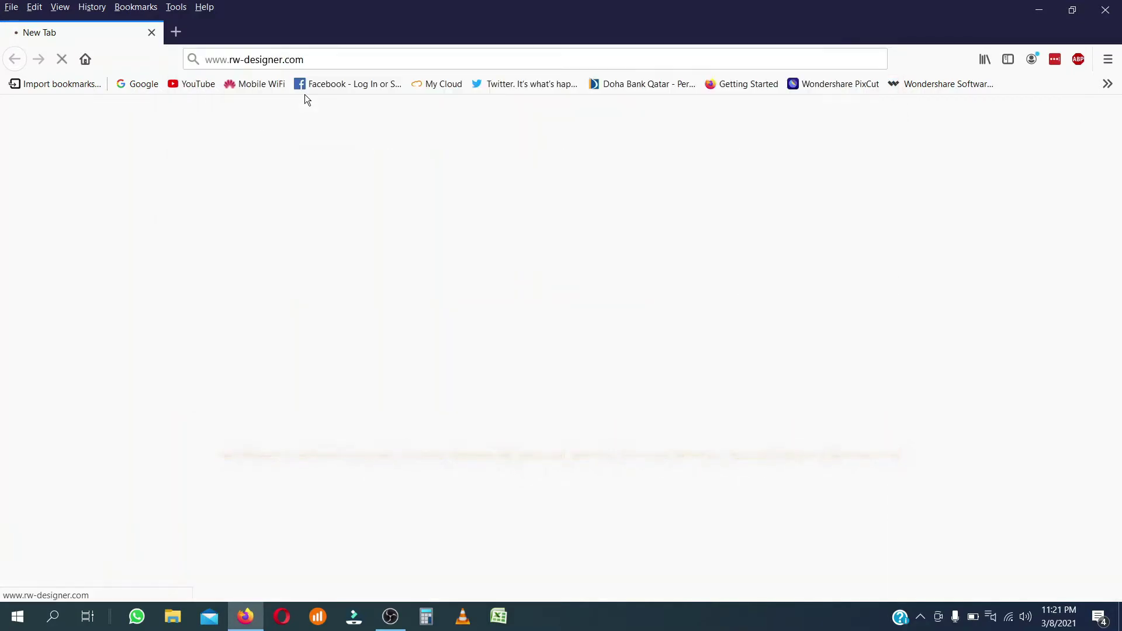
click(478, 138)
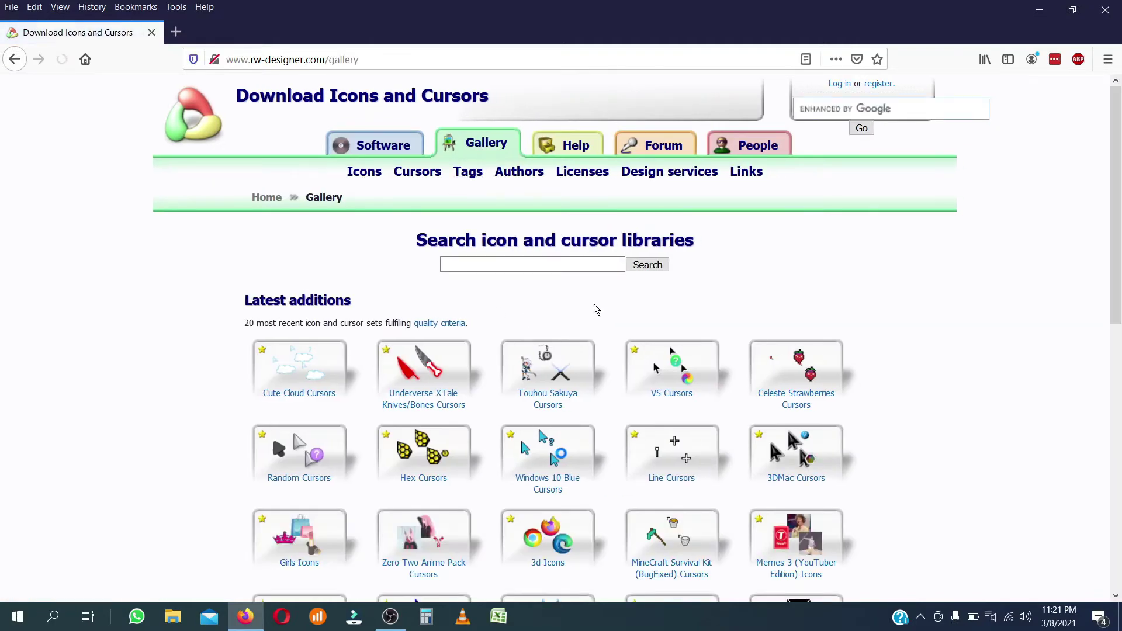
Step: Search the icon and cursor libraries for "highlight mouse"
click(572, 269)
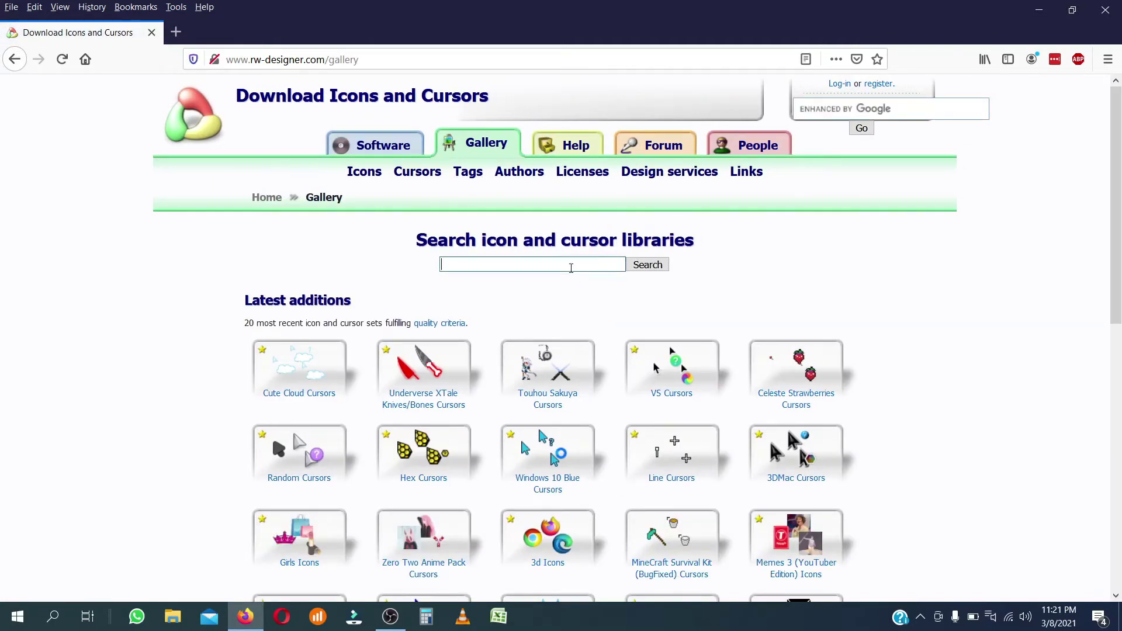
text(hi)
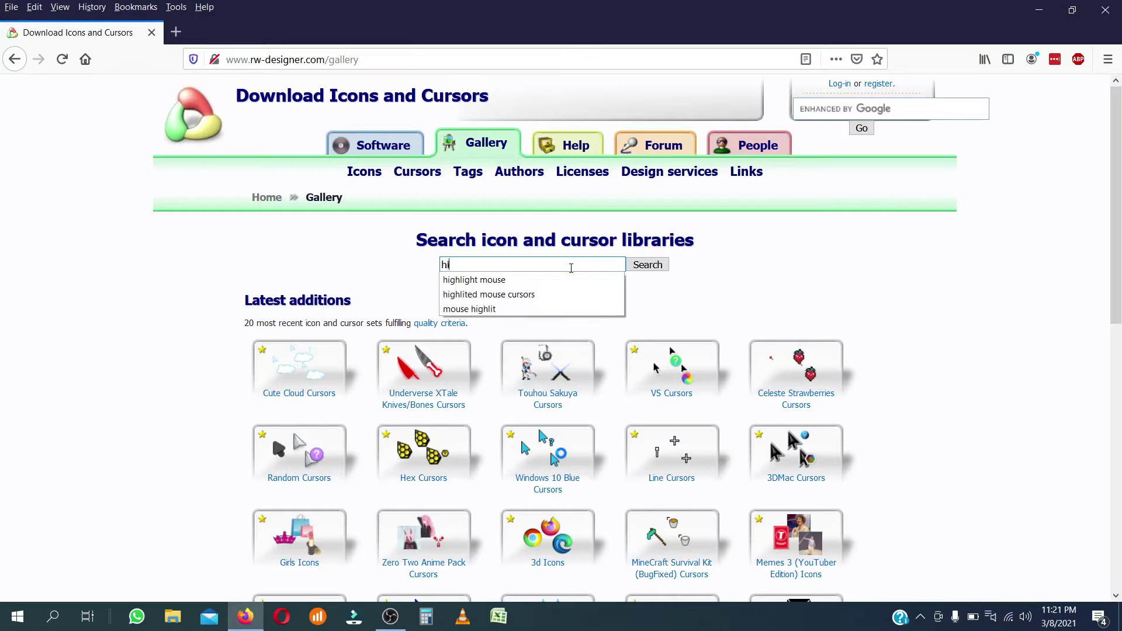
text(ghlight mouse)
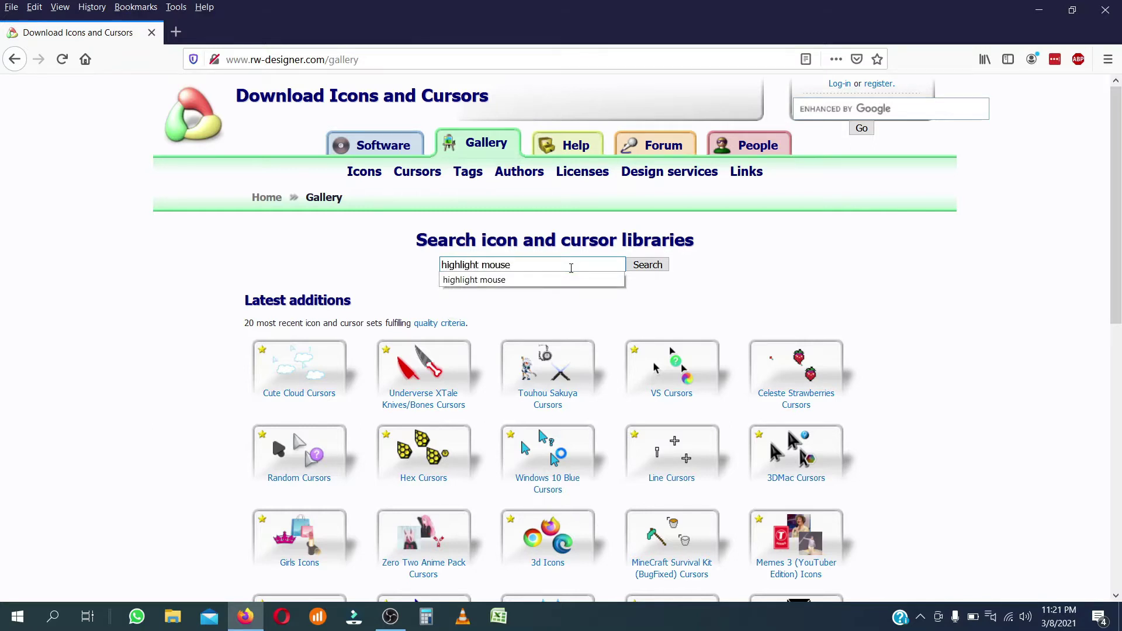
click(643, 268)
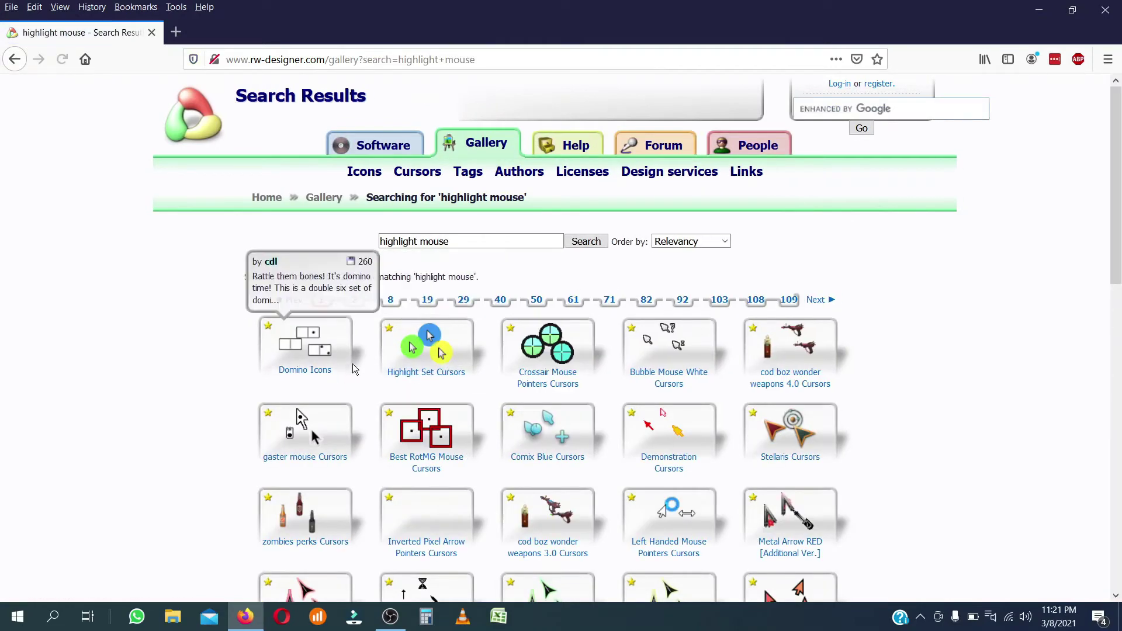
Step: Look through the "highlight mouse" search results and order them by Downloads
scroll(763, 508, down, 1)
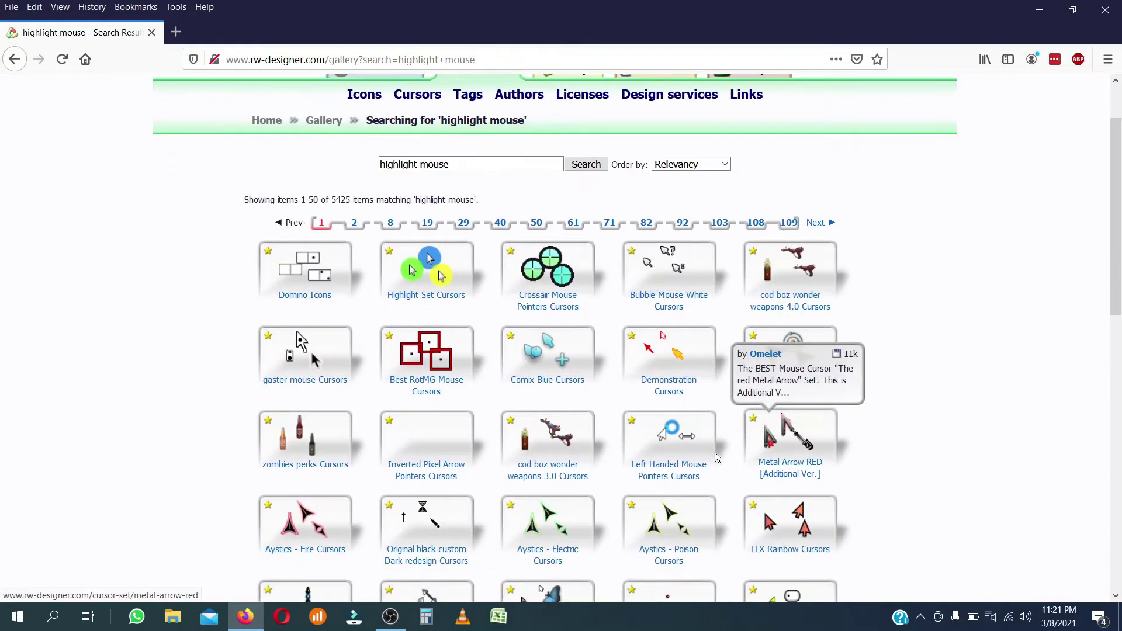
mouse_move(442, 273)
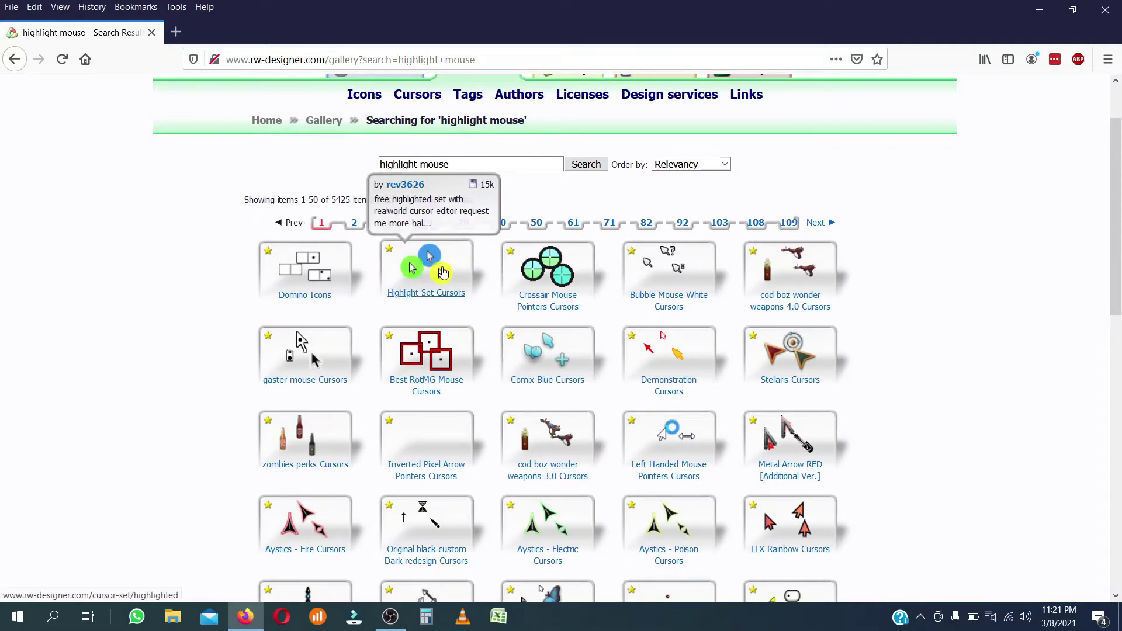
scroll(442, 272, down, 4)
scroll(454, 368, down, 3)
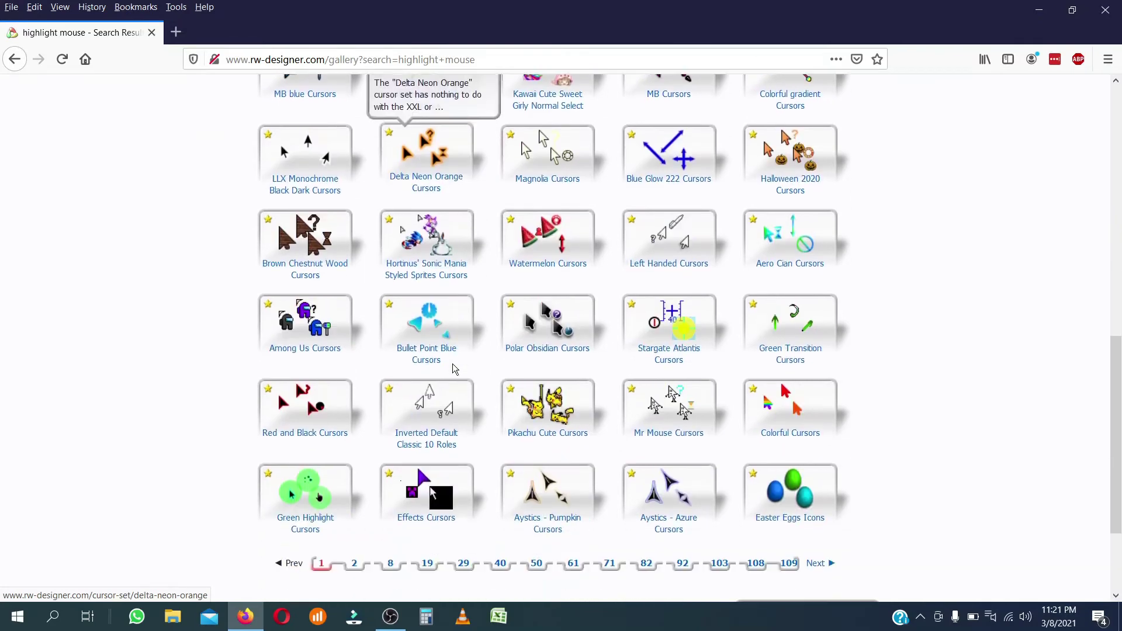
mouse_move(454, 369)
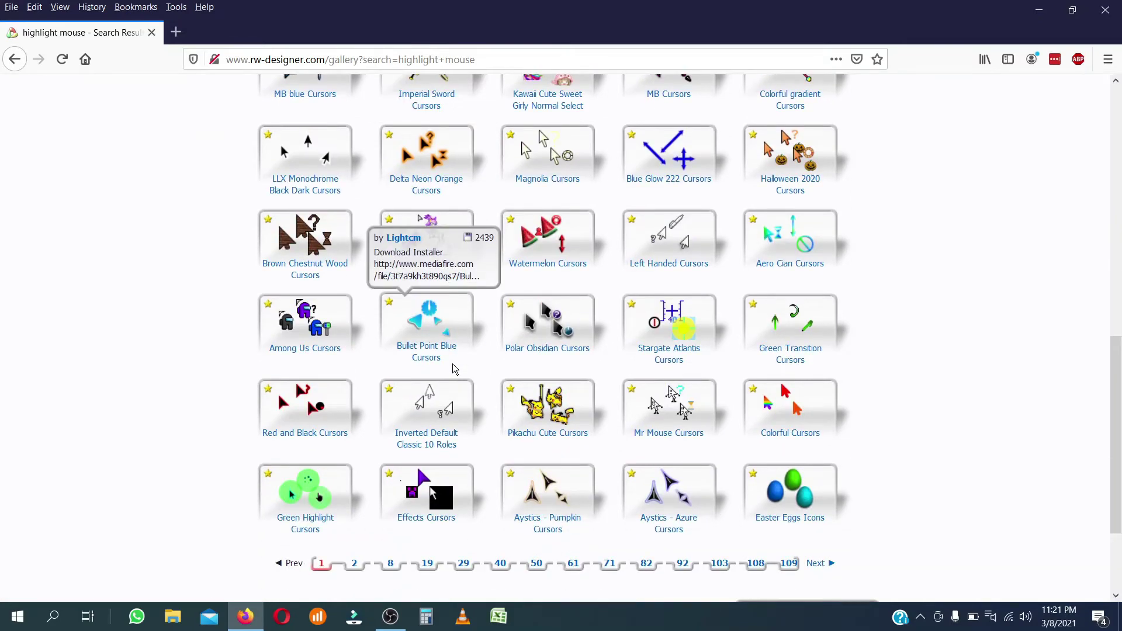
scroll(455, 369, up, 7)
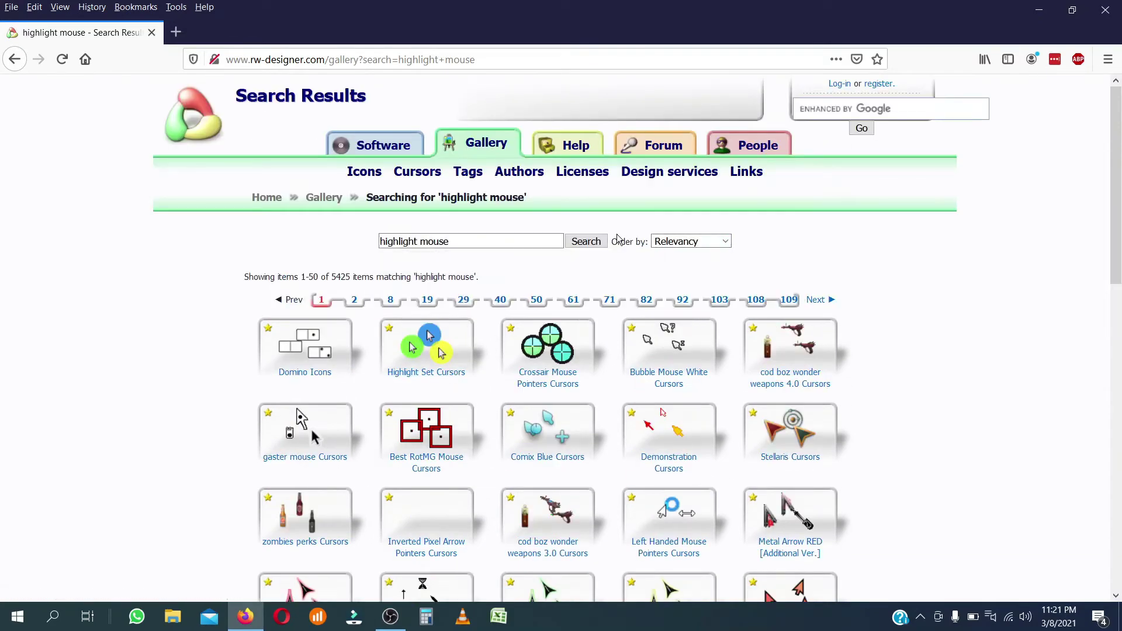
click(683, 242)
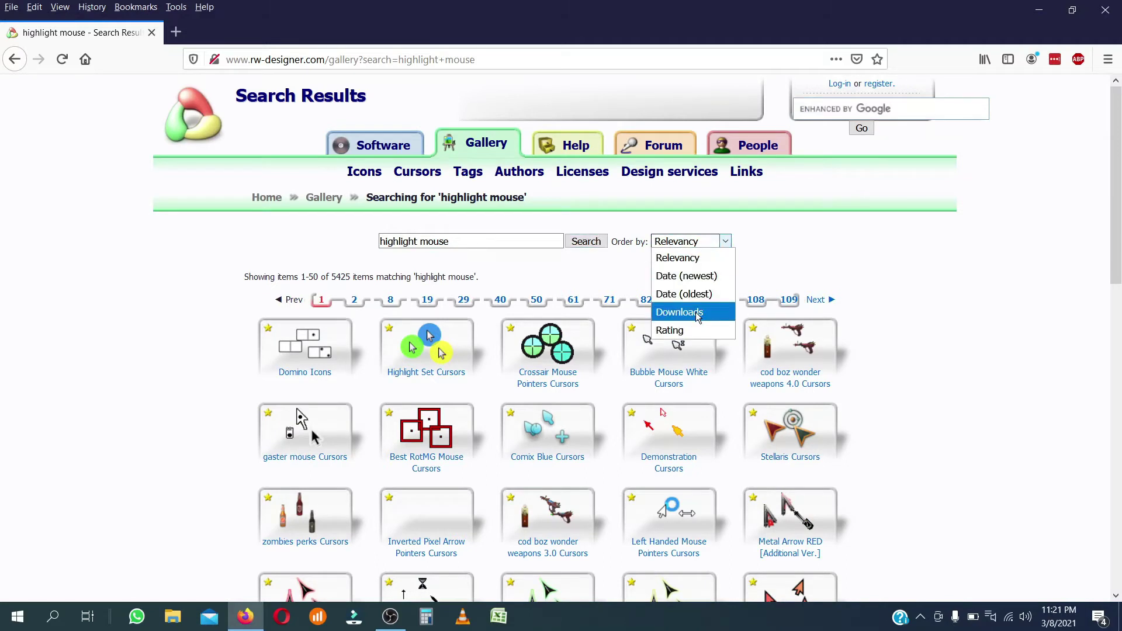
click(679, 312)
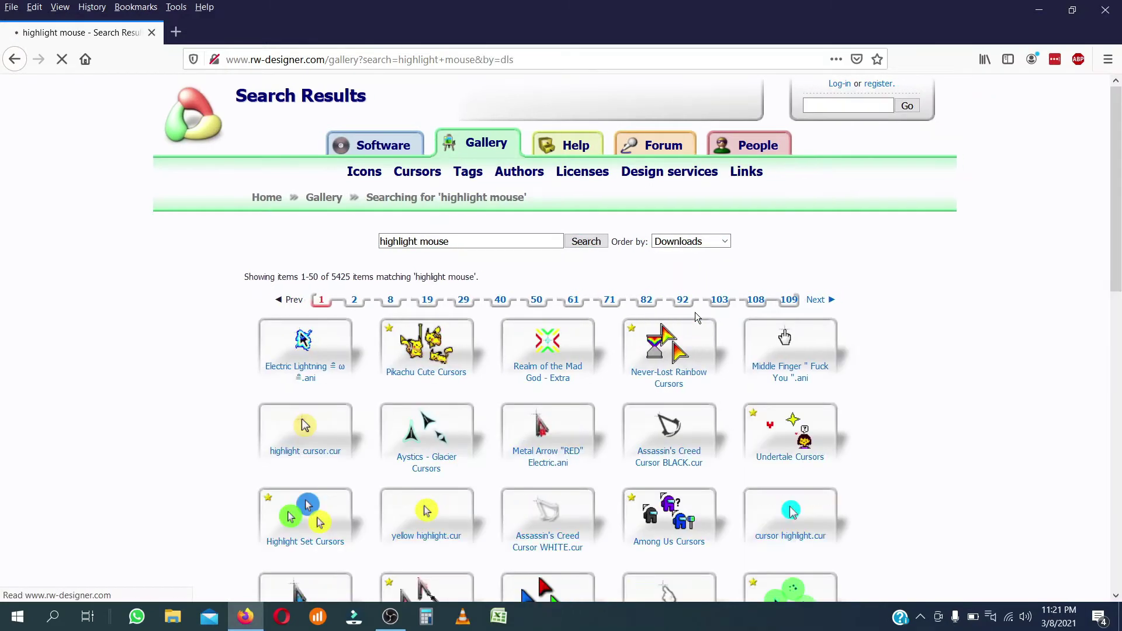
Step: Open the green highlight.cur cursor from the results and download it, choosing to save the file
scroll(696, 312, down, 4)
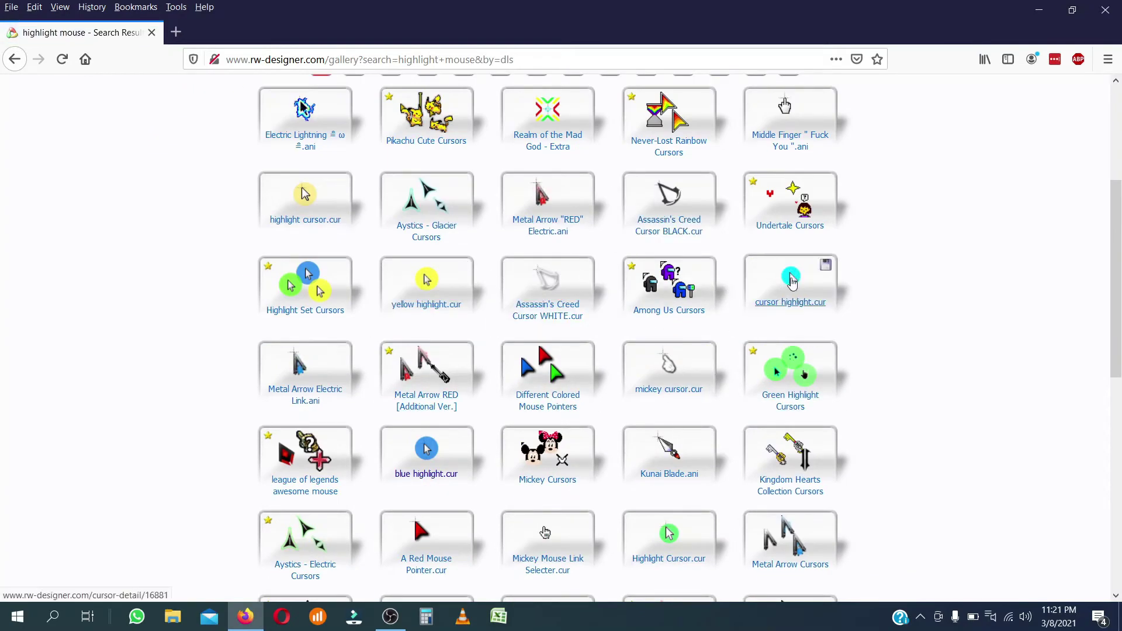
scroll(670, 389, down, 3)
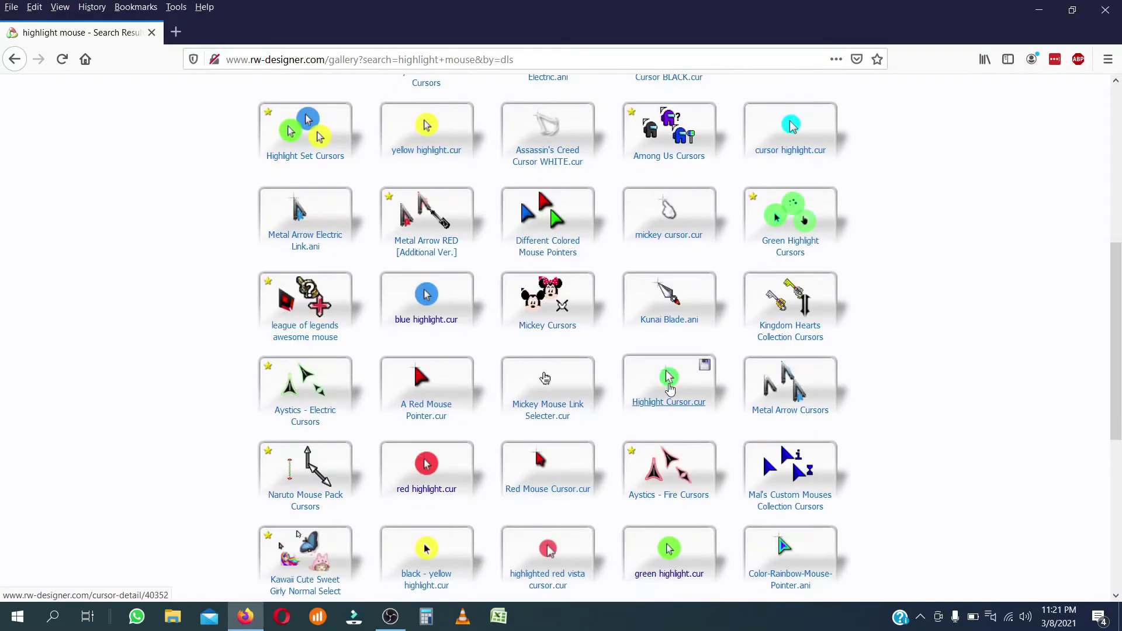
scroll(670, 389, down, 4)
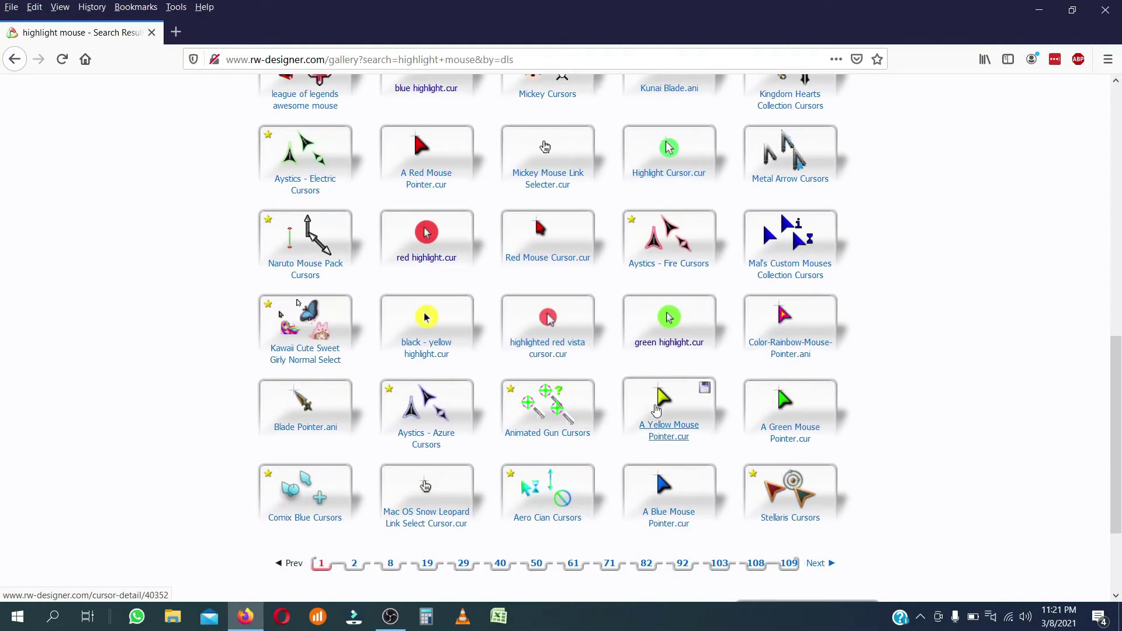
click(672, 347)
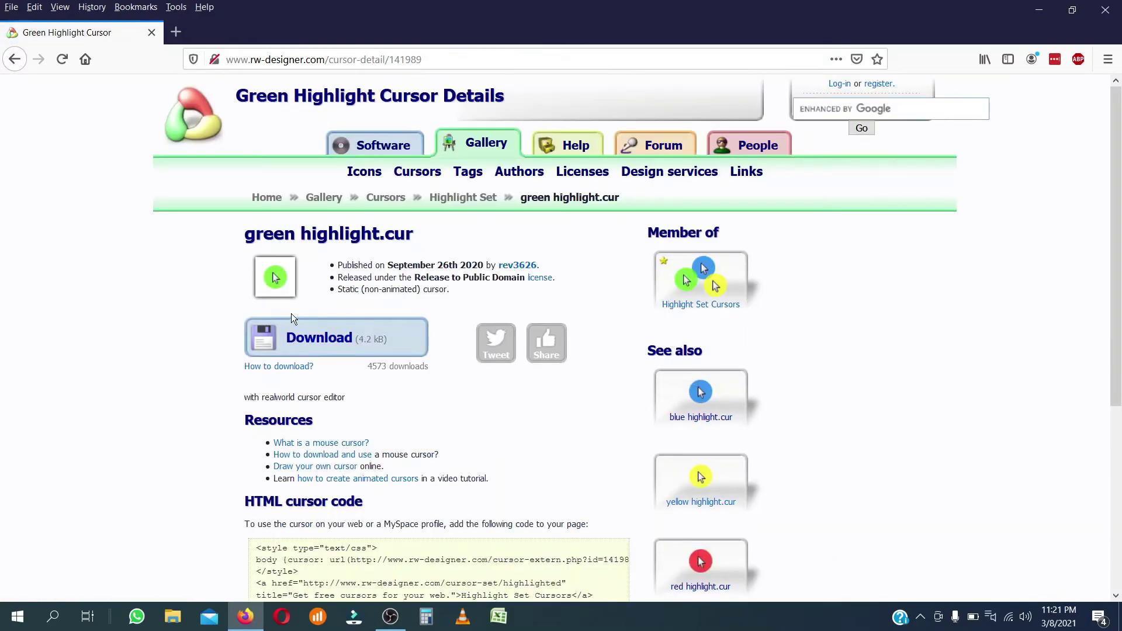
click(335, 342)
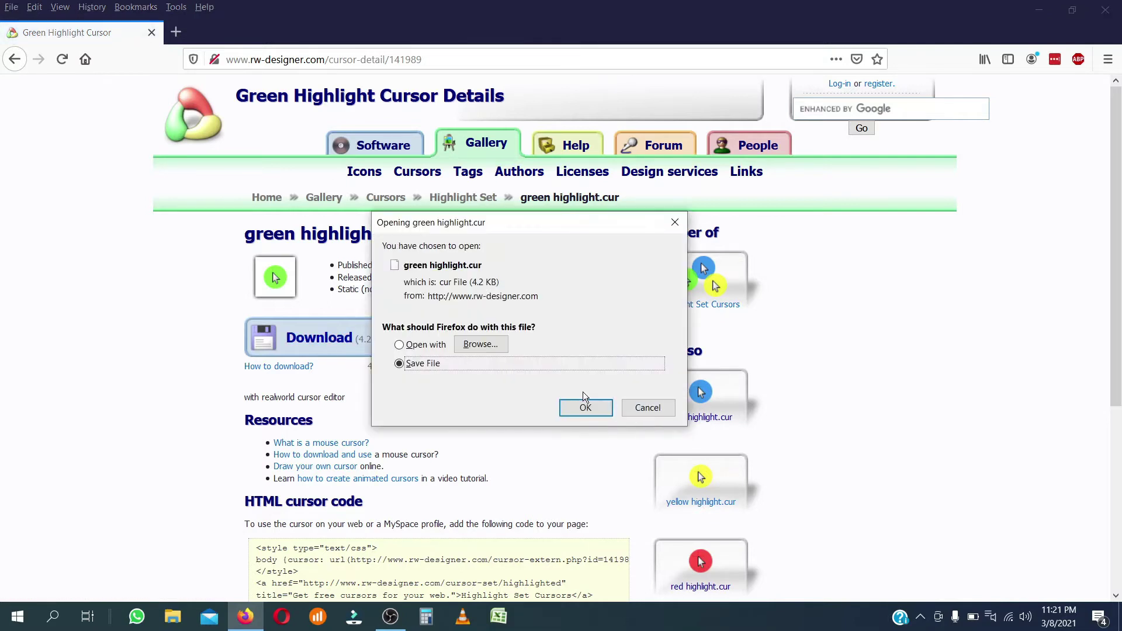
click(578, 406)
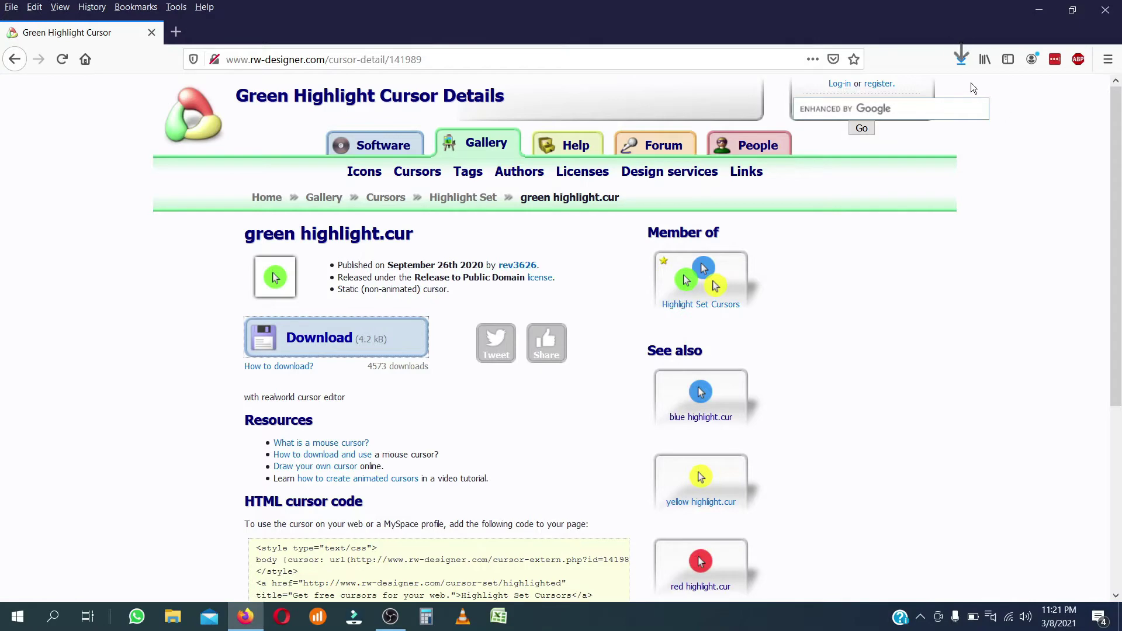
Step: Cut the downloaded green highlight file from the Downloads folder and close the folder and browser windows
click(964, 68)
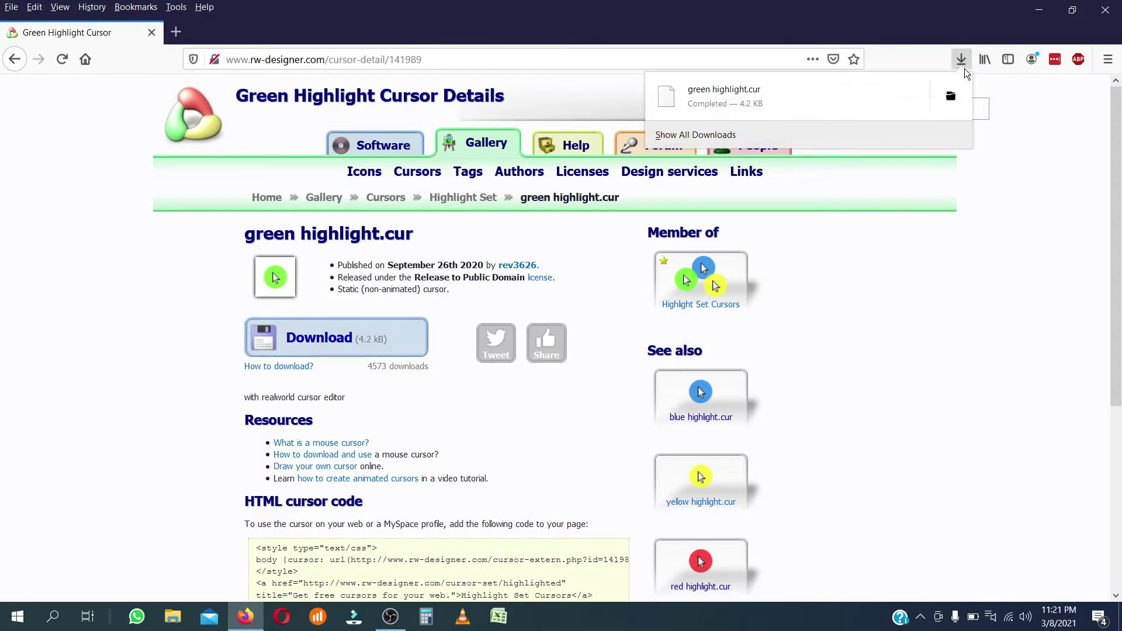
click(951, 98)
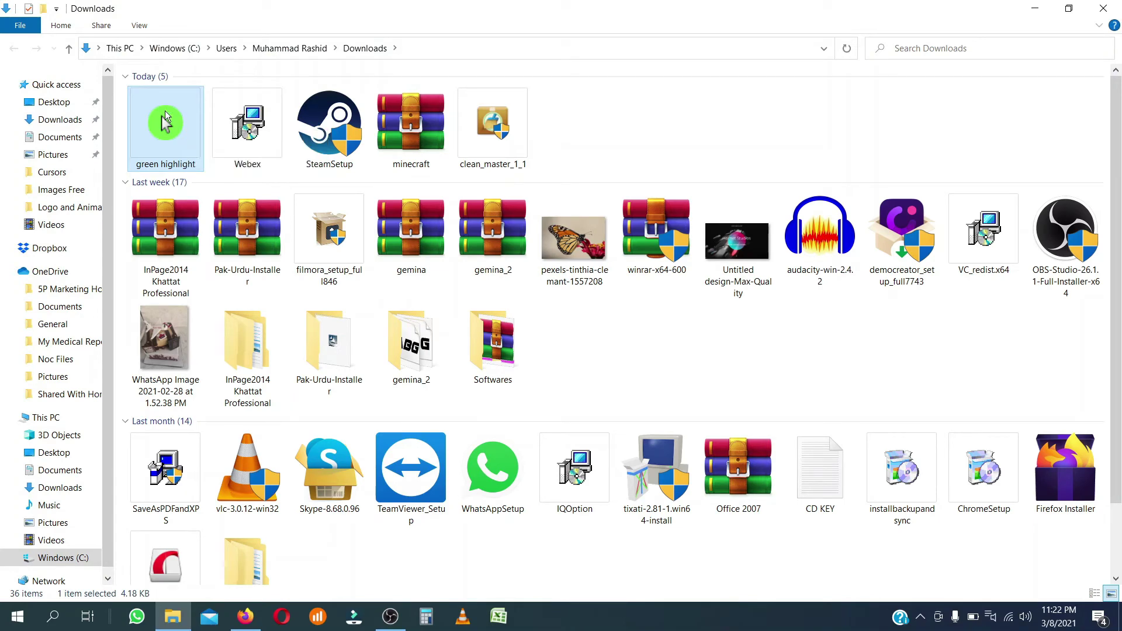
right_click(165, 111)
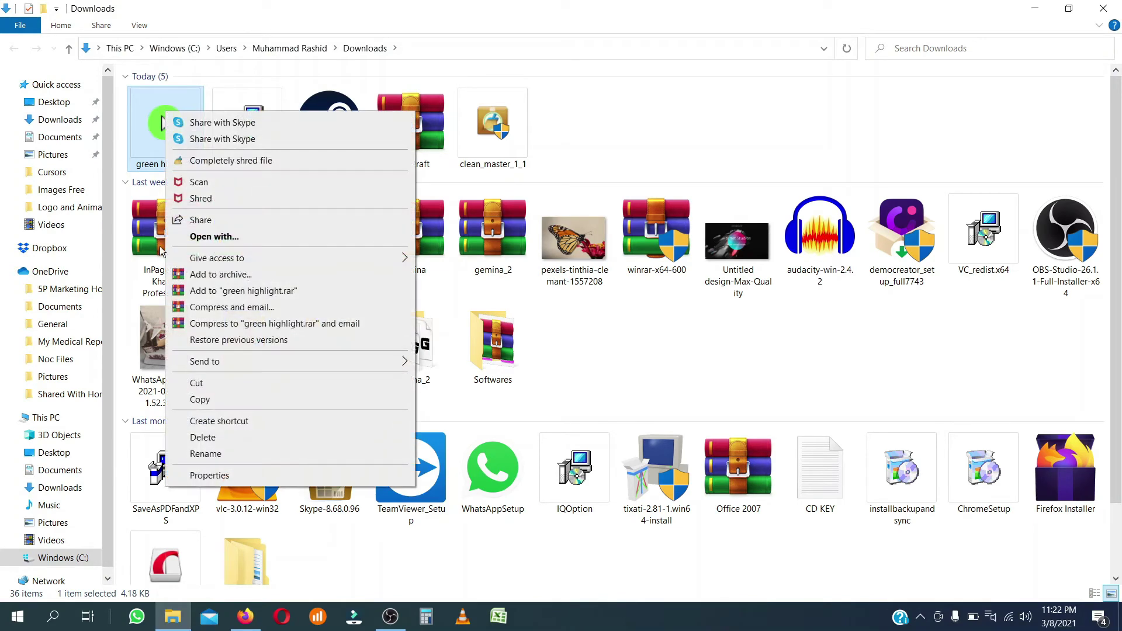
click(197, 389)
click(1096, 6)
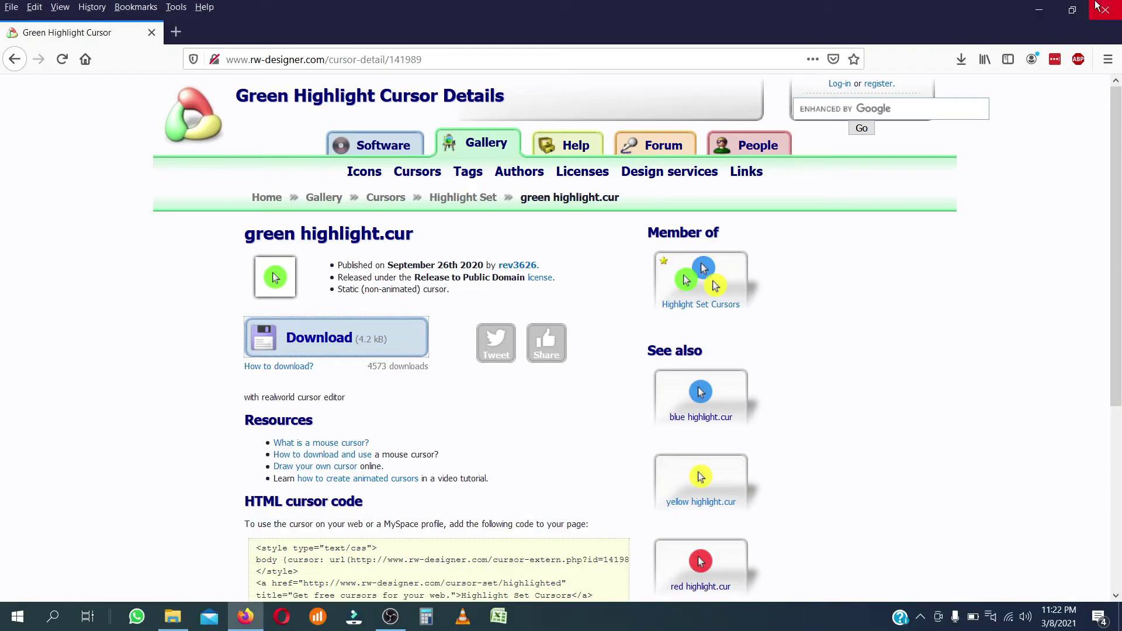
click(1105, 10)
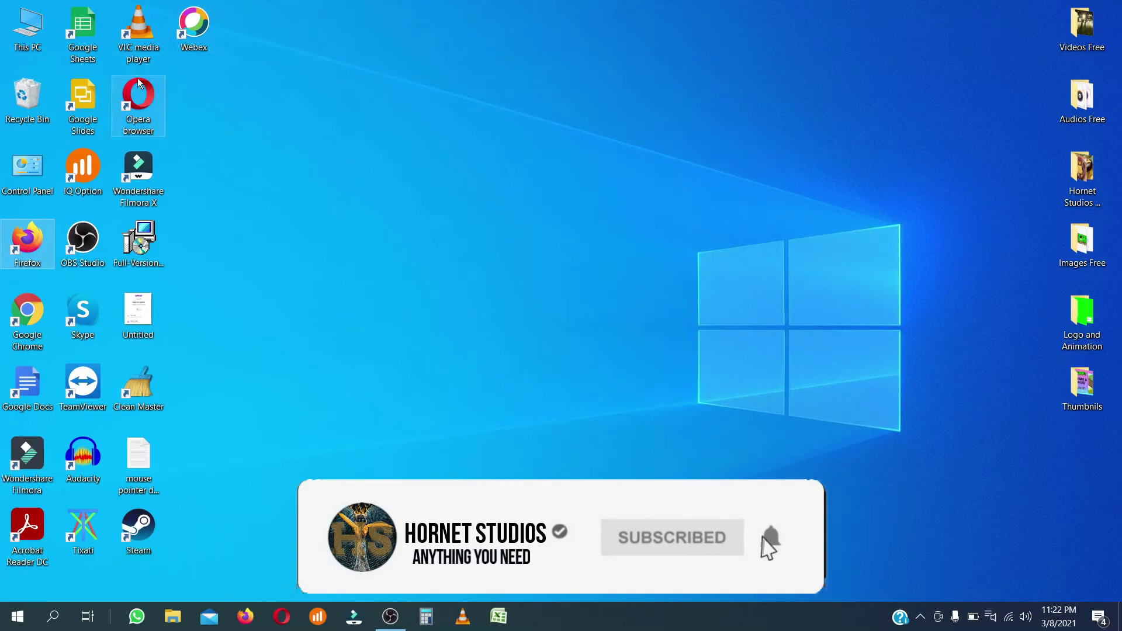
Step: Paste the cut green highlight file into the C:\Windows\Cursors folder, granting administrator permission for the move
double_click(36, 26)
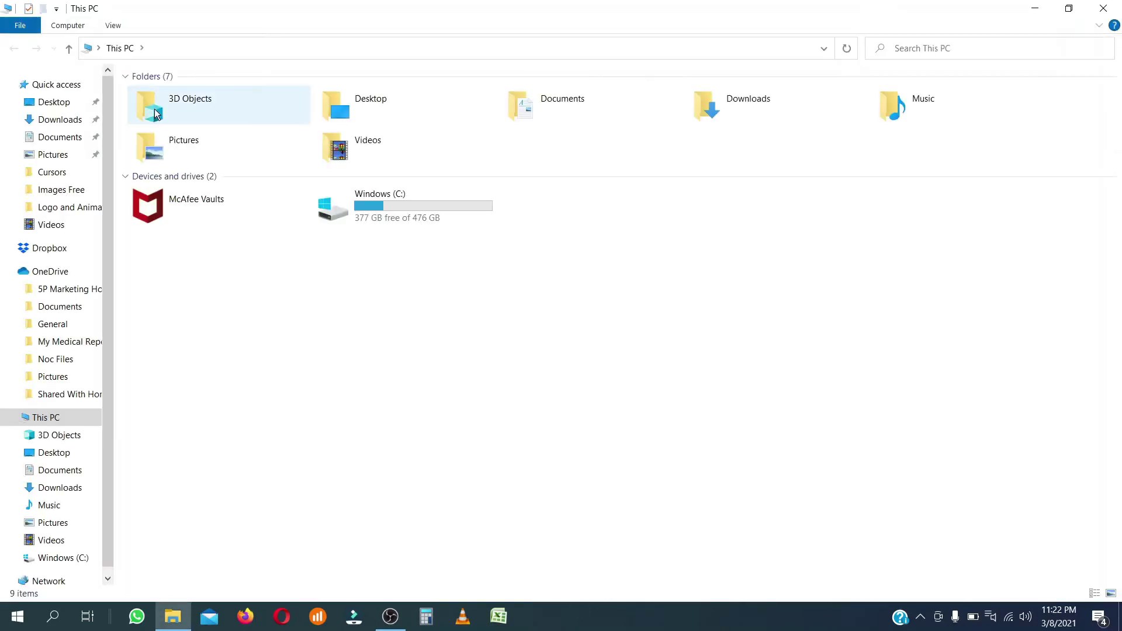
double_click(404, 205)
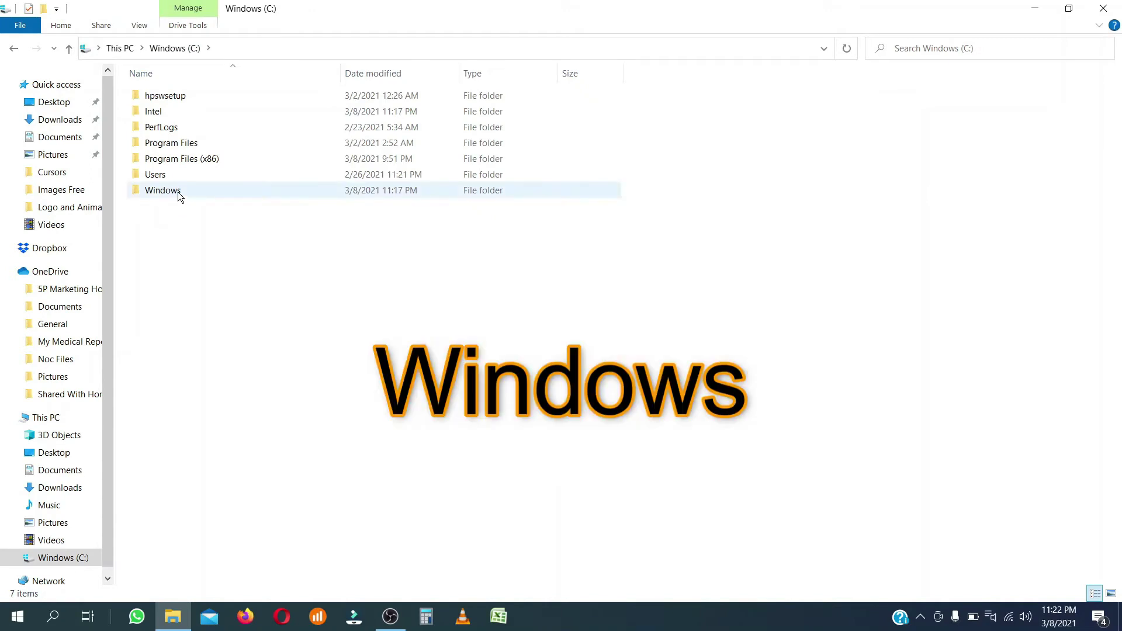
double_click(179, 196)
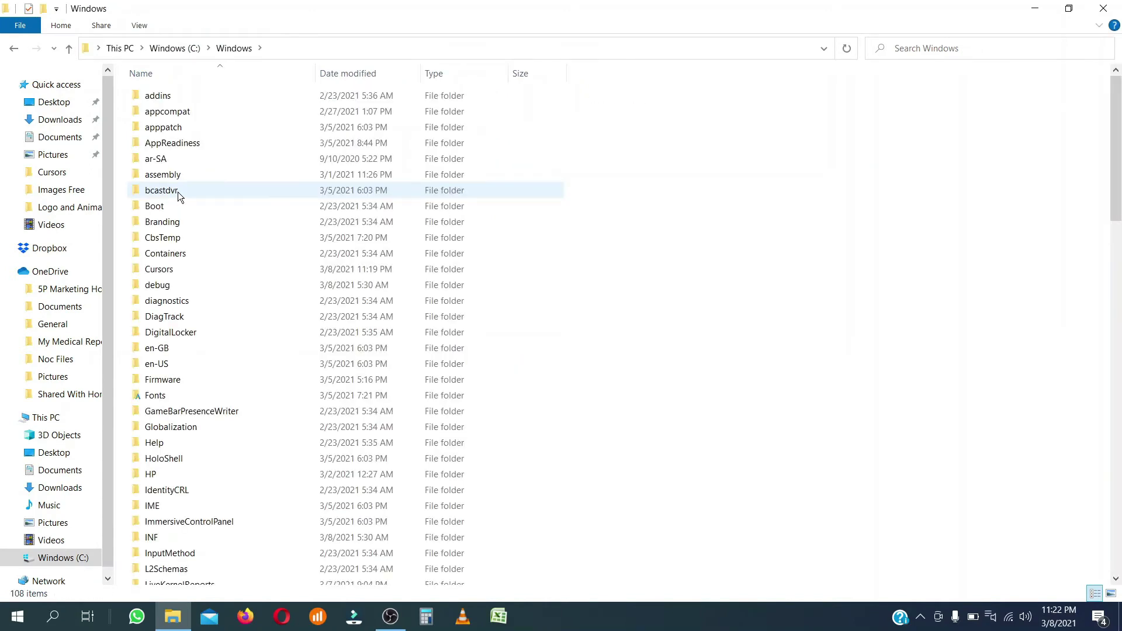
double_click(168, 273)
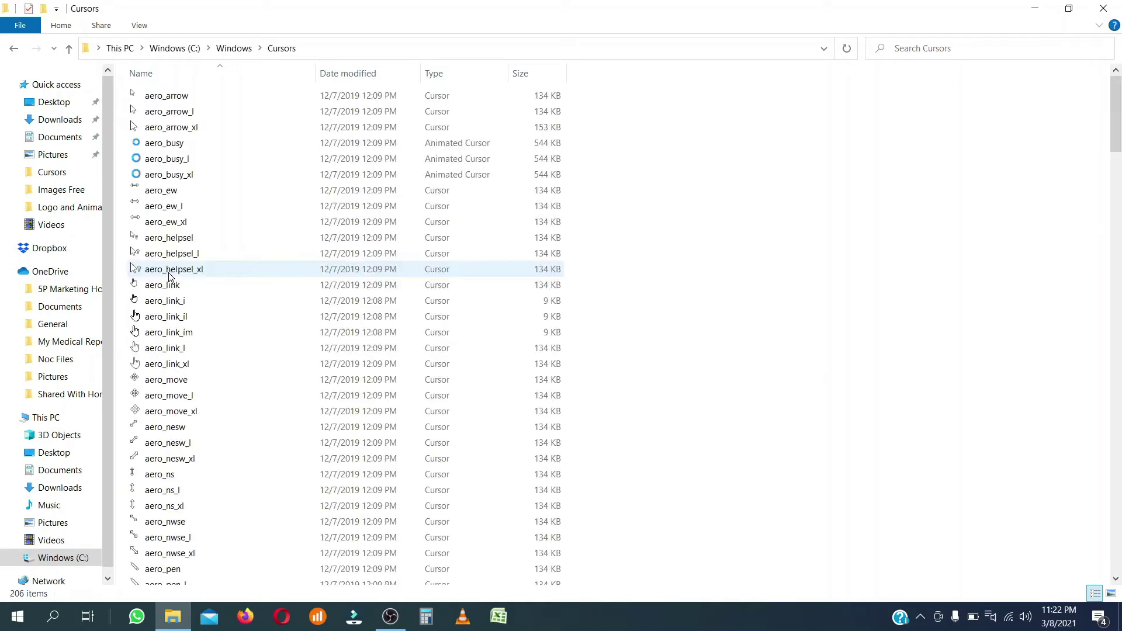
right_click(727, 230)
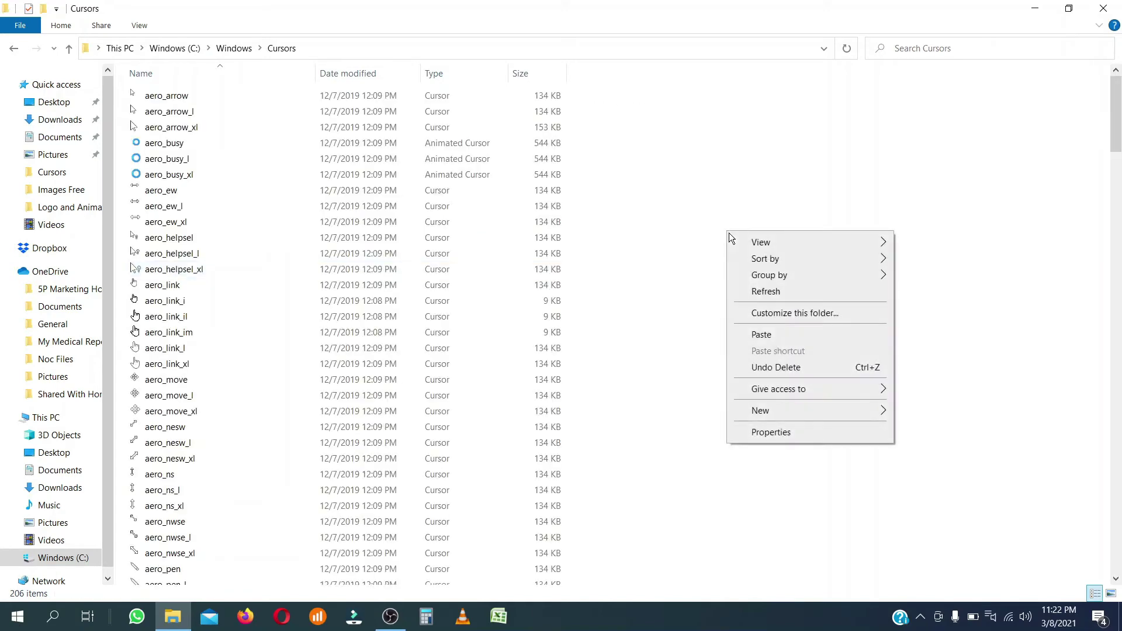
click(761, 337)
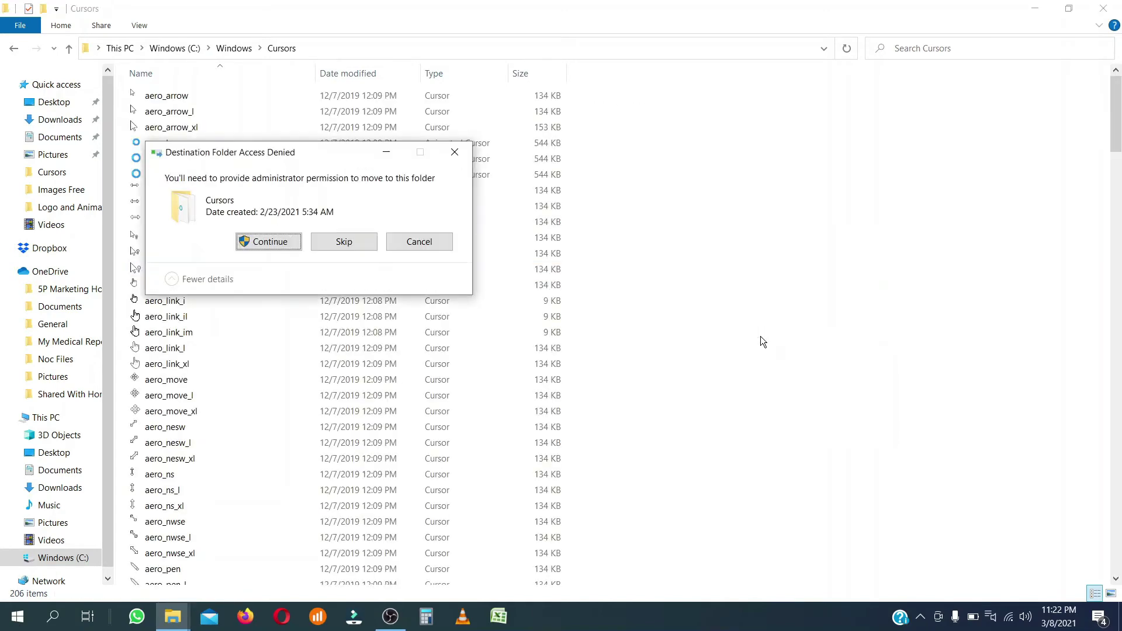
click(272, 242)
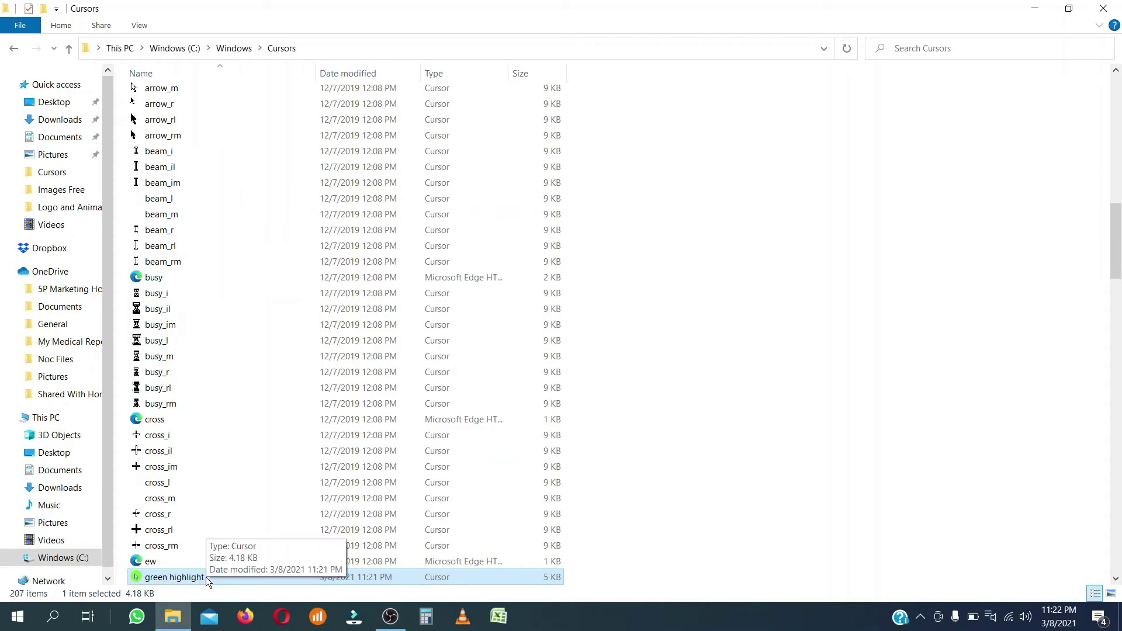
Step: Close the Cursors folder window and select the Control Panel shortcut on the desktop
click(1117, 6)
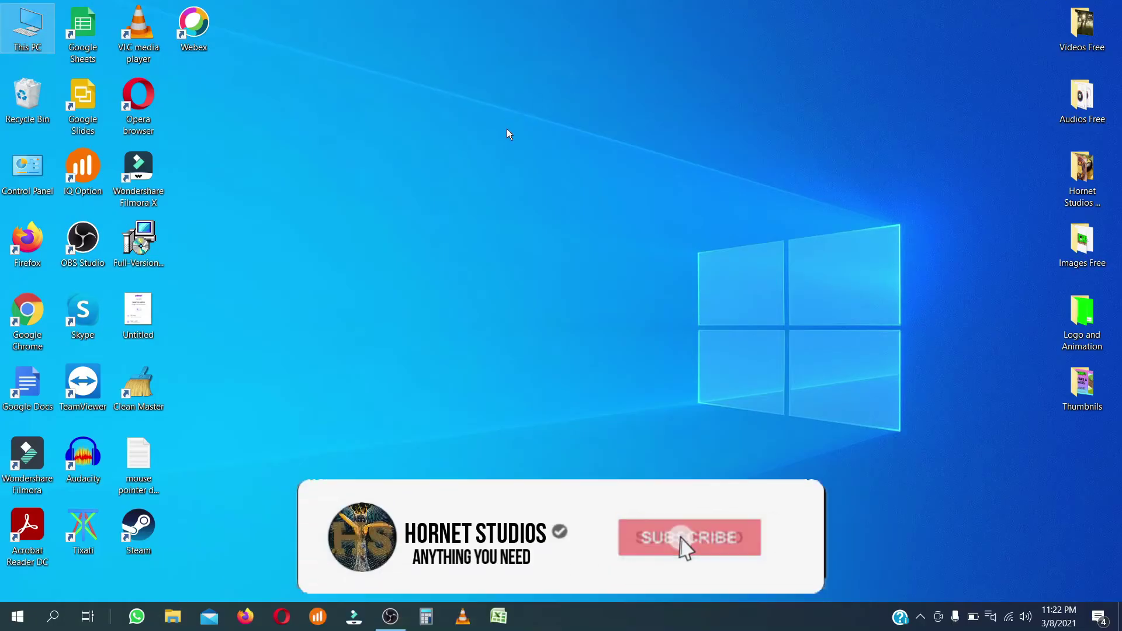
click(30, 177)
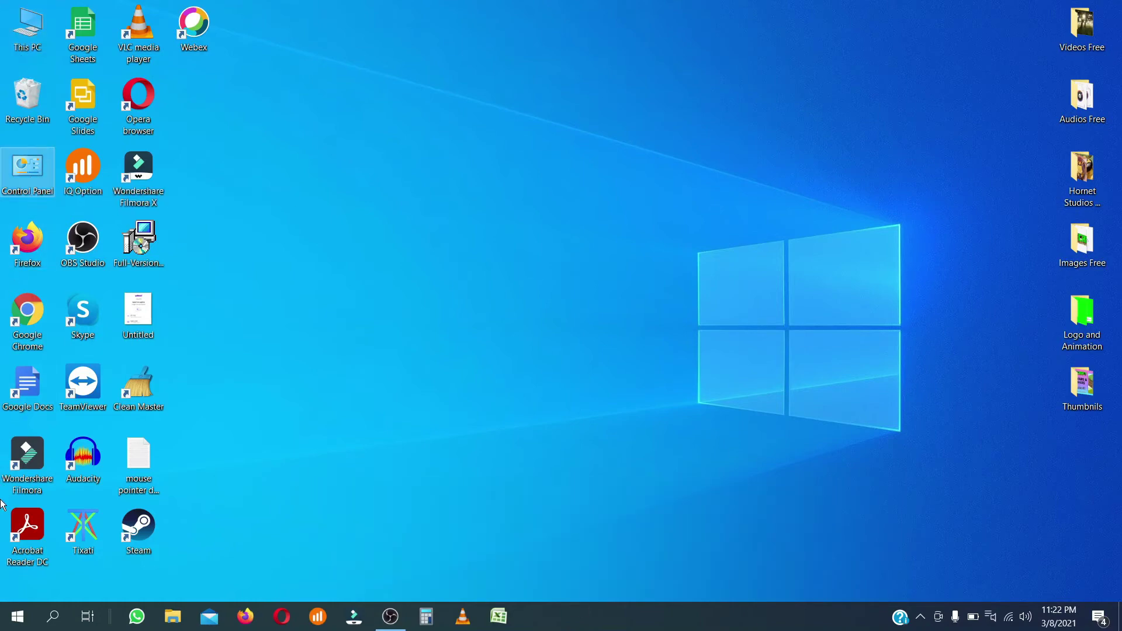
click(17, 616)
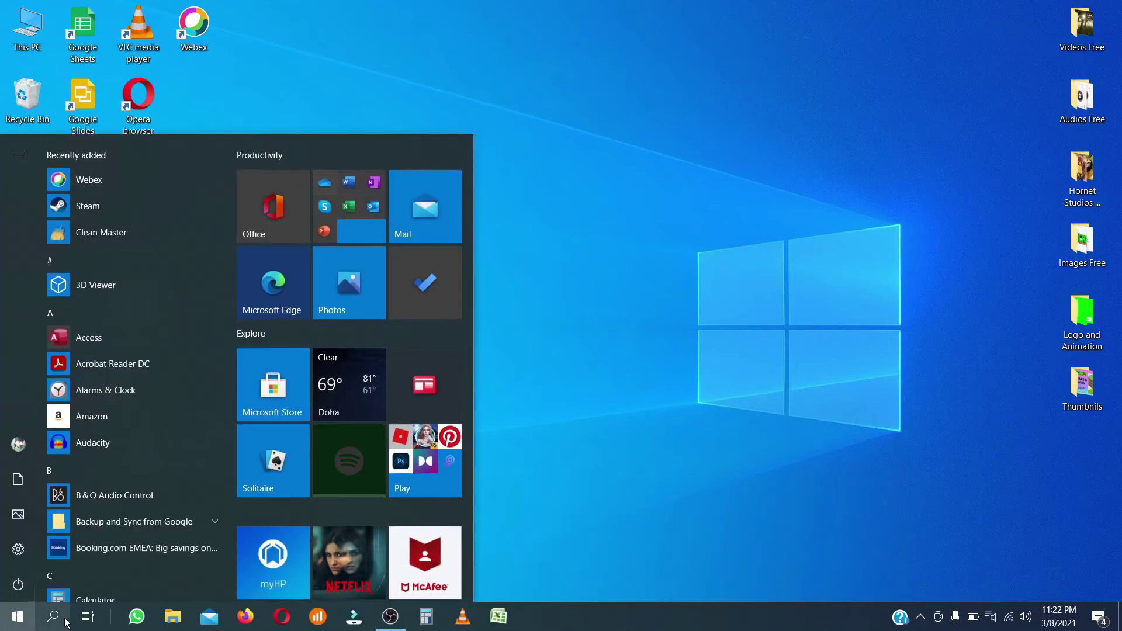
click(53, 617)
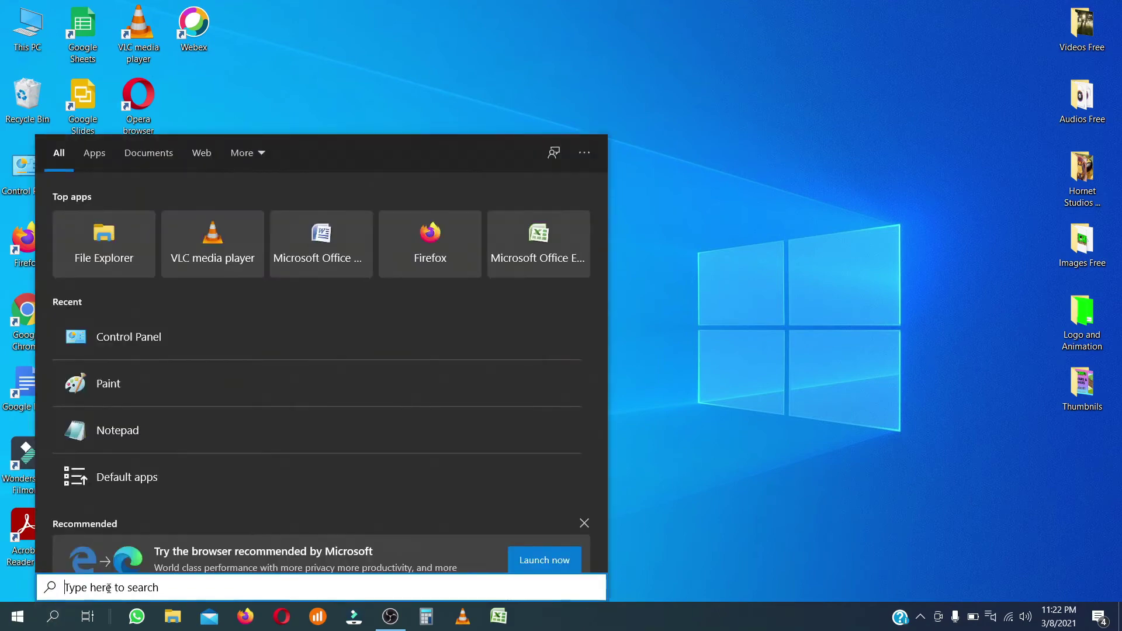
text(co)
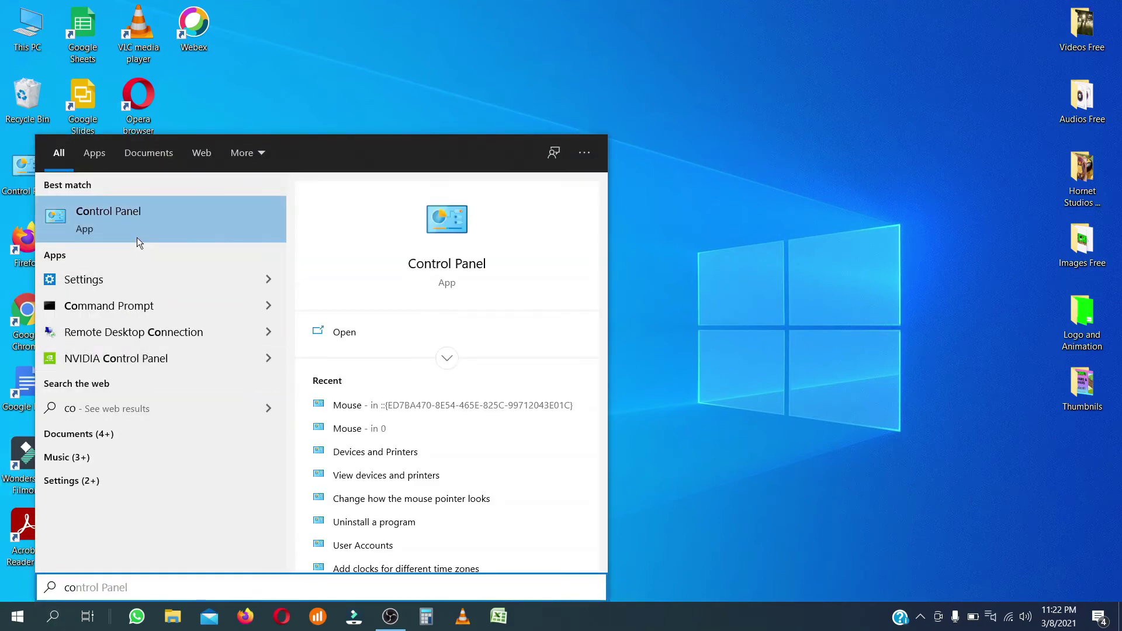
click(268, 132)
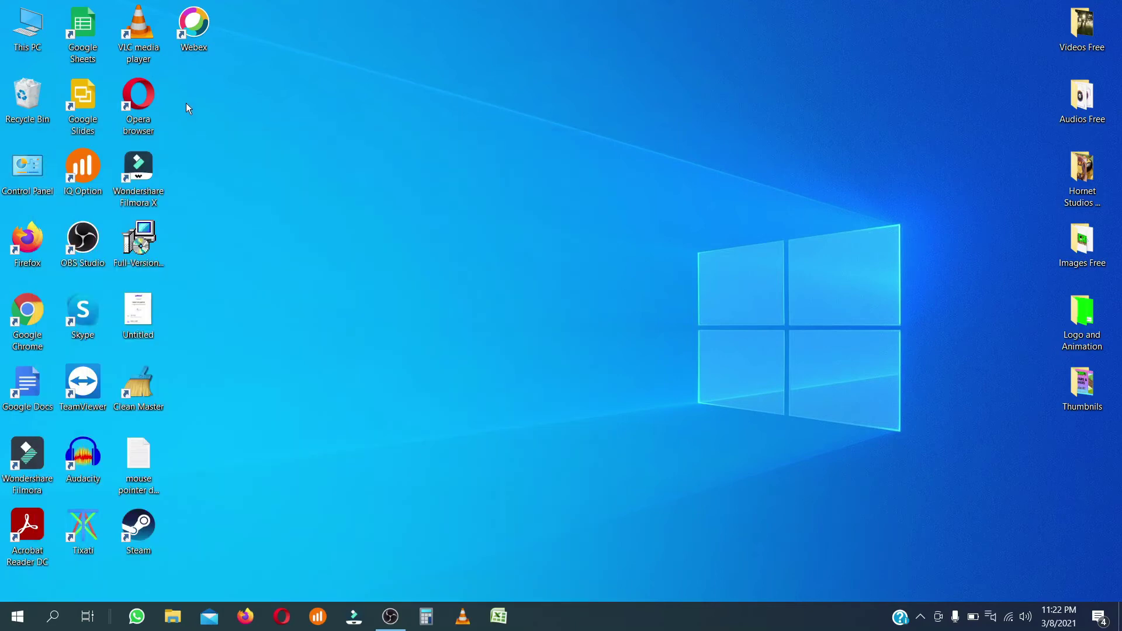
Step: Open Control Panel and bring up the pointer settings of the Mouse Properties under Hardware and Sound
double_click(34, 176)
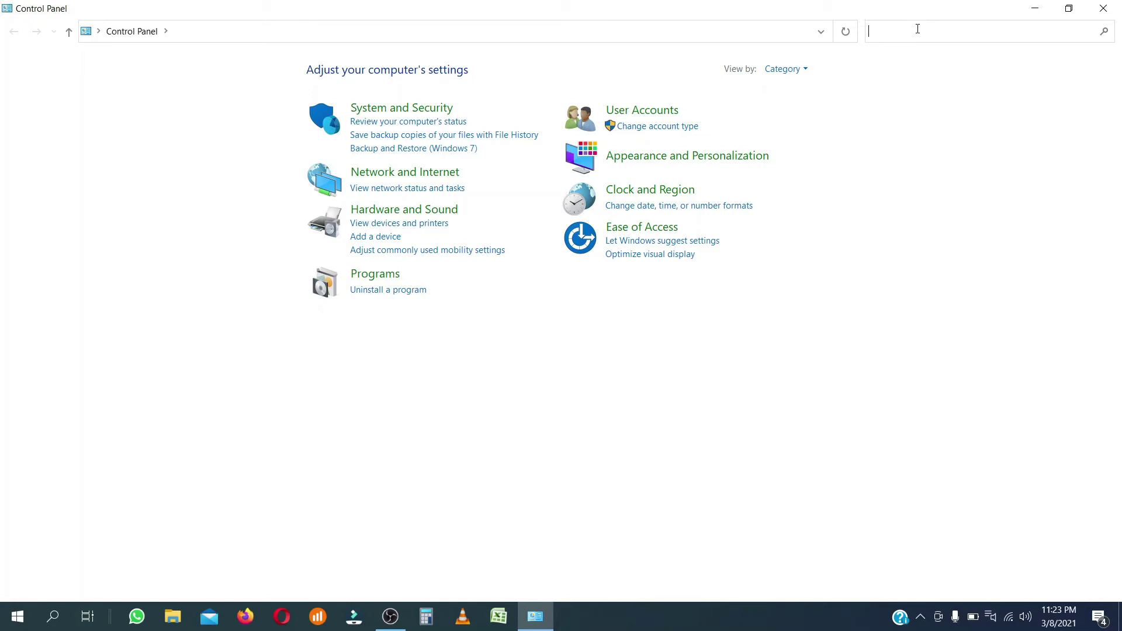
text(mouse)
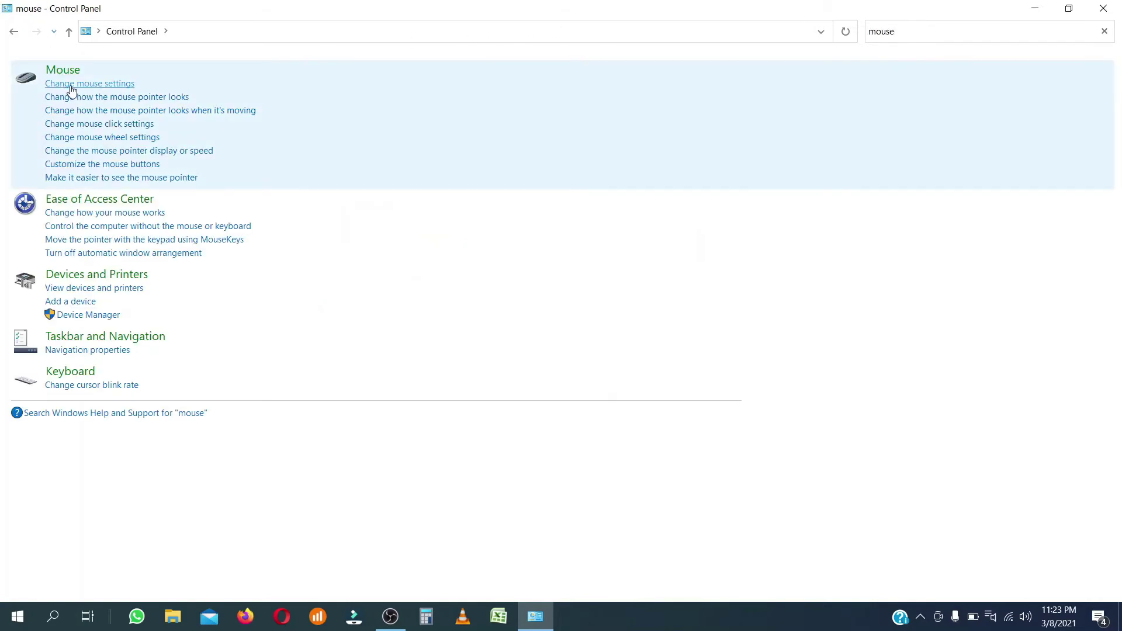
click(20, 36)
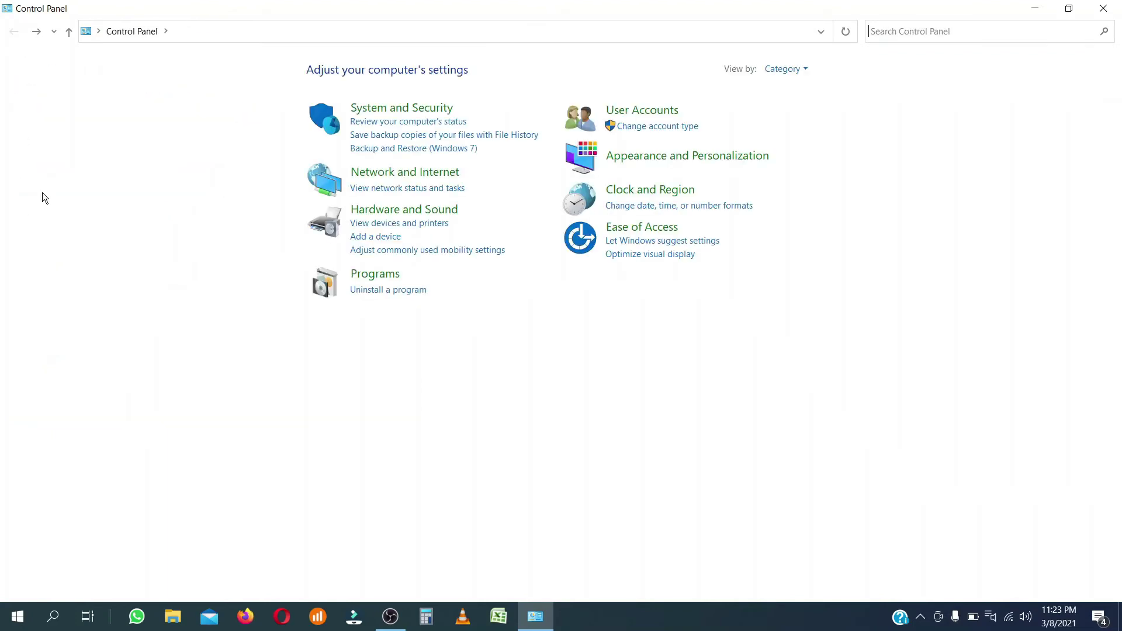
click(411, 215)
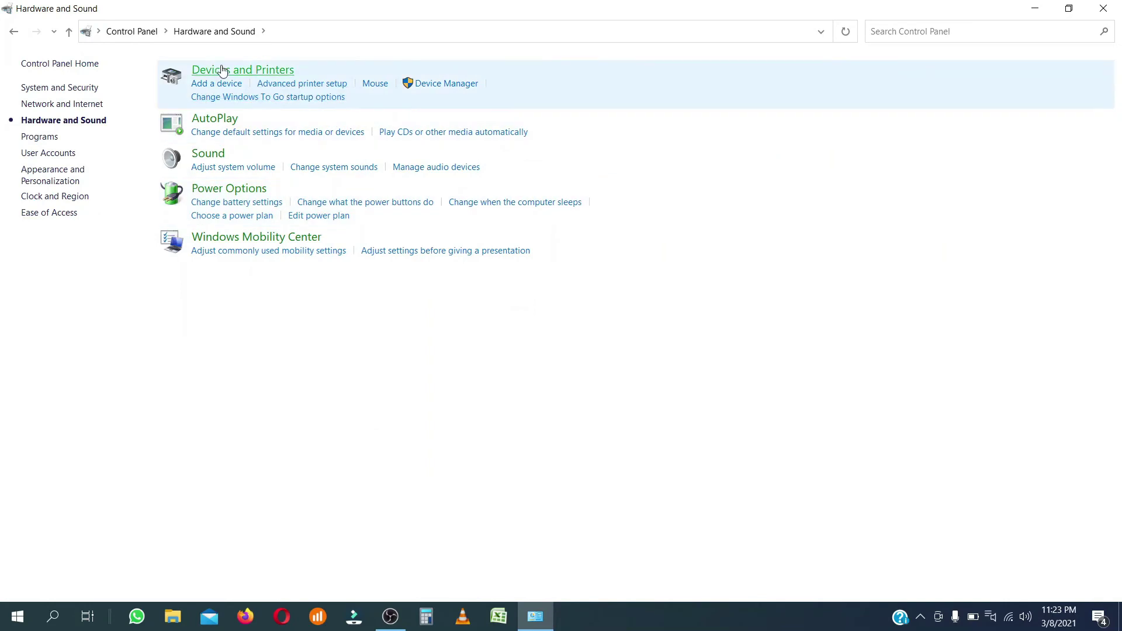
click(376, 84)
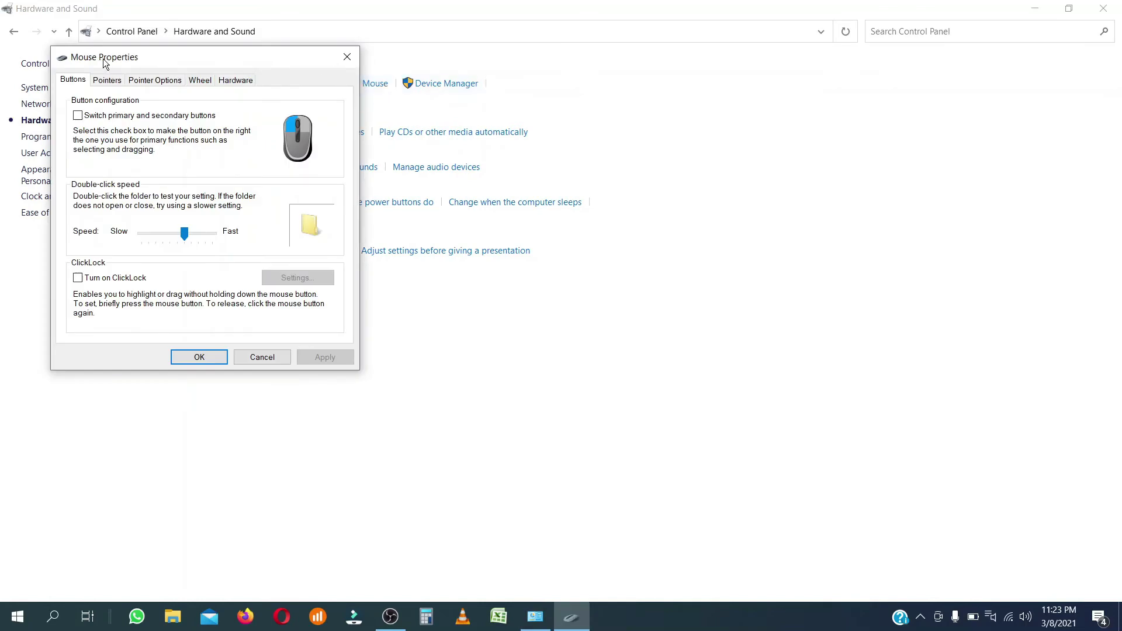
click(111, 83)
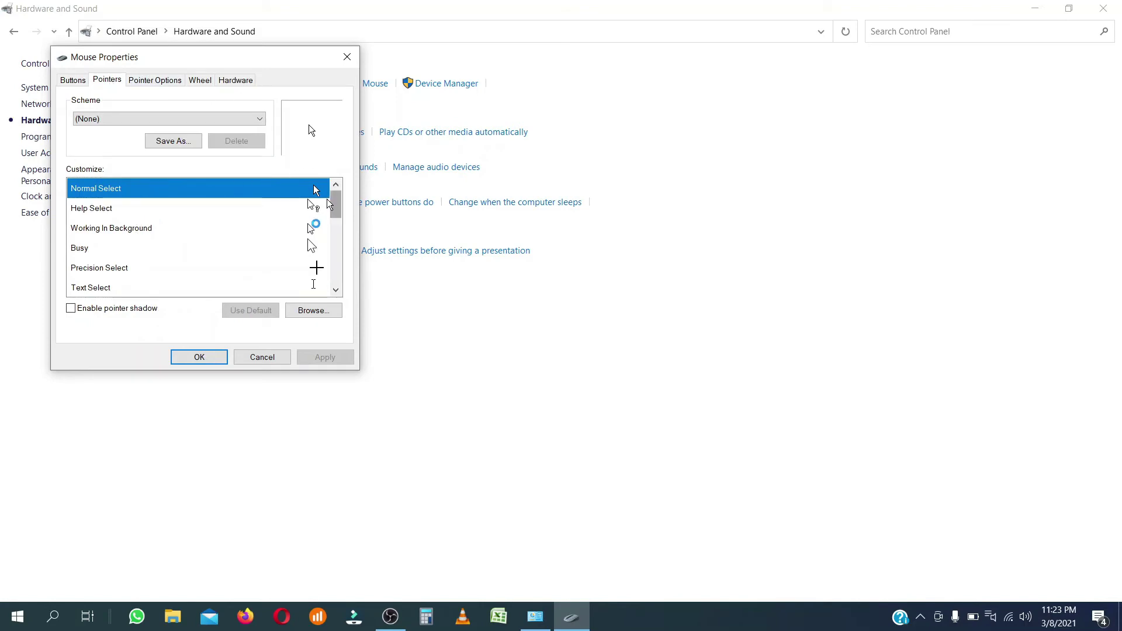
Step: Look through the customizable pointer roles, previewing Help Select, Working In Background, Busy and Text Select
mouse_move(331, 210)
mouse_down()
mouse_move(334, 281)
mouse_move(338, 200)
mouse_up()
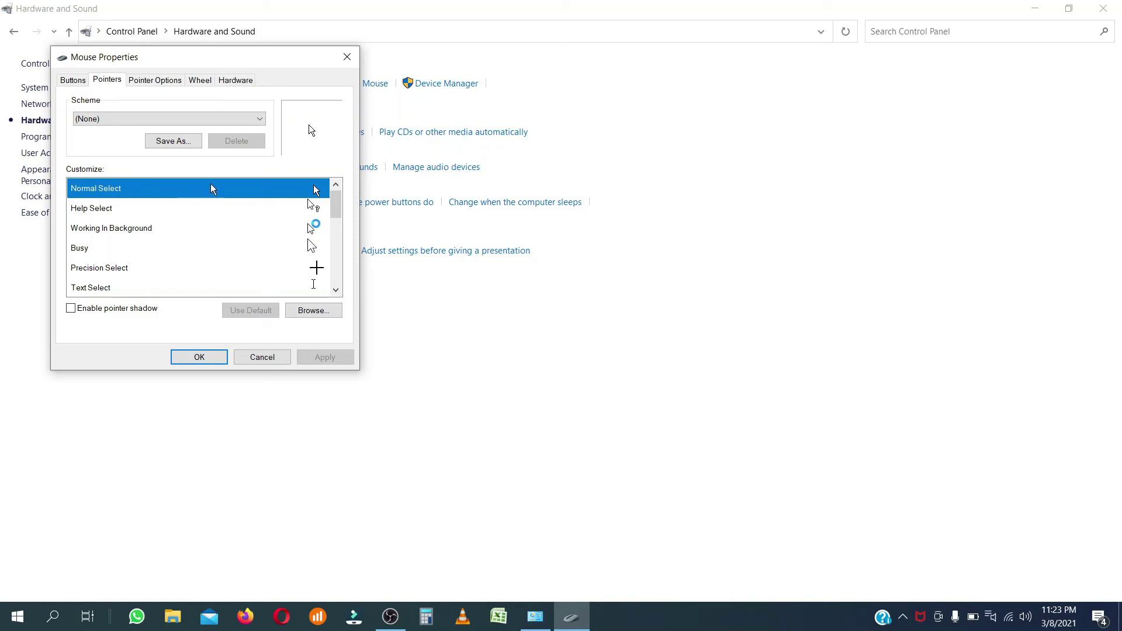
click(183, 210)
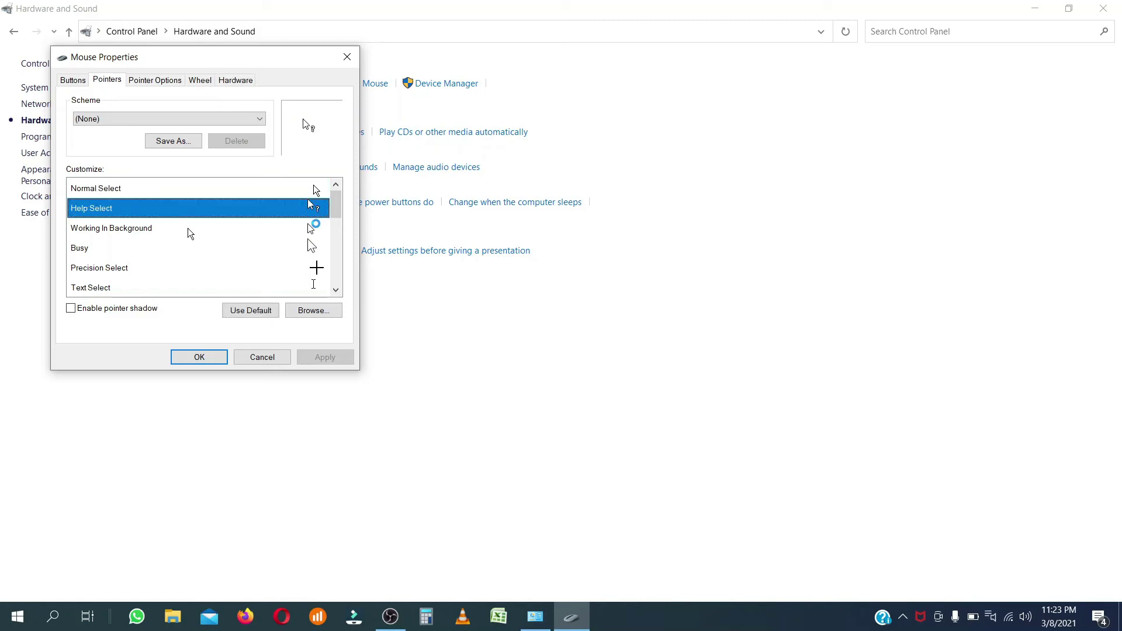
click(187, 228)
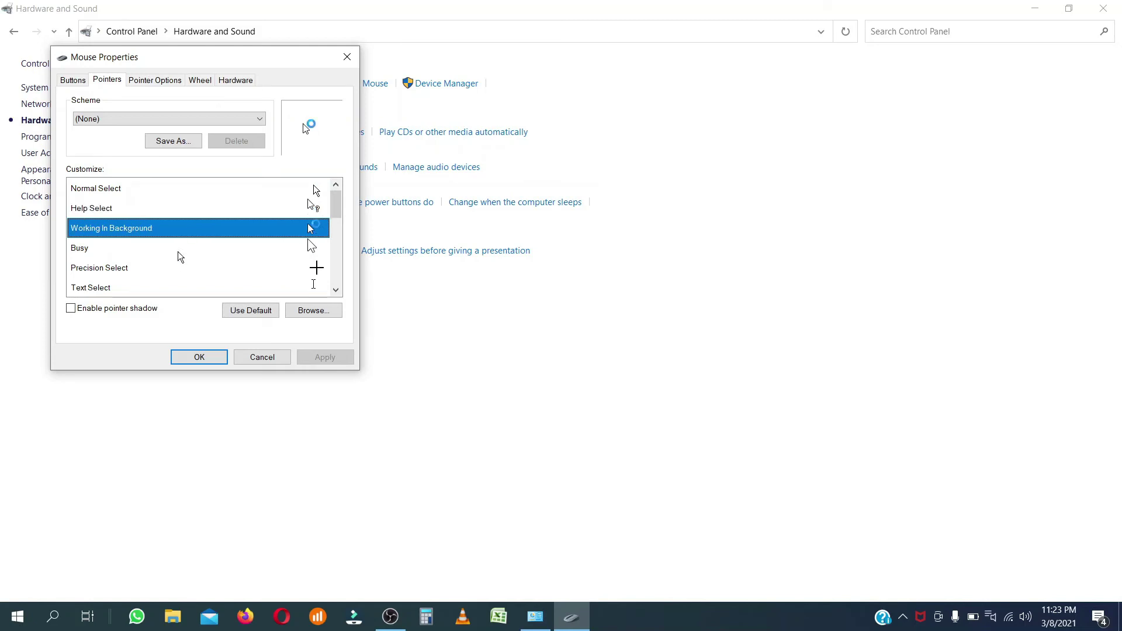
click(178, 252)
click(173, 285)
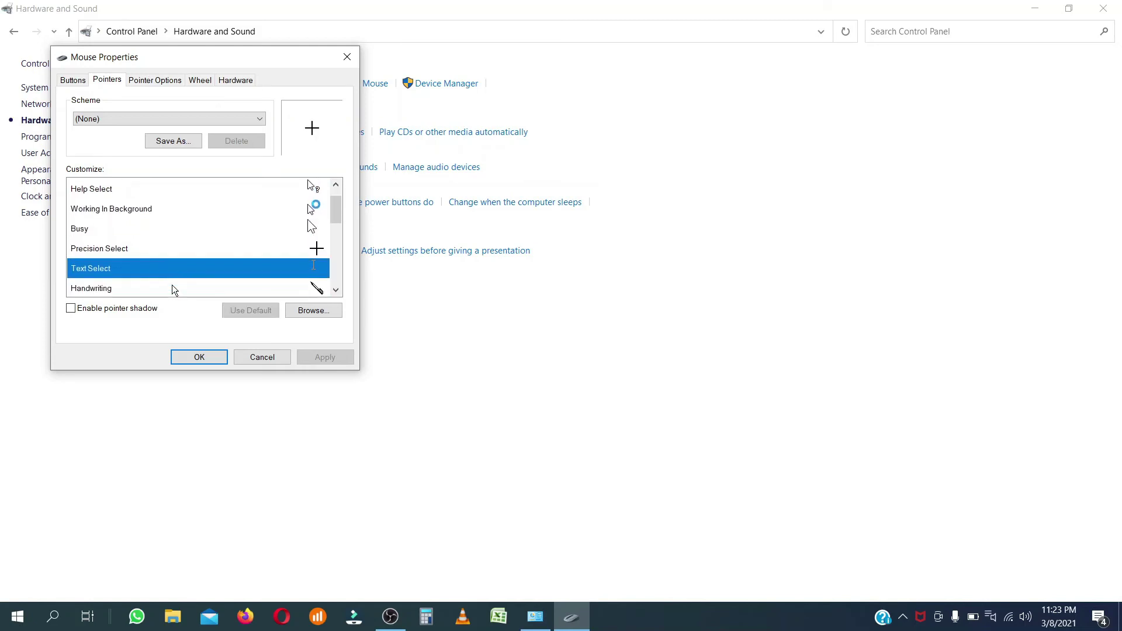
scroll(343, 202, up, 1)
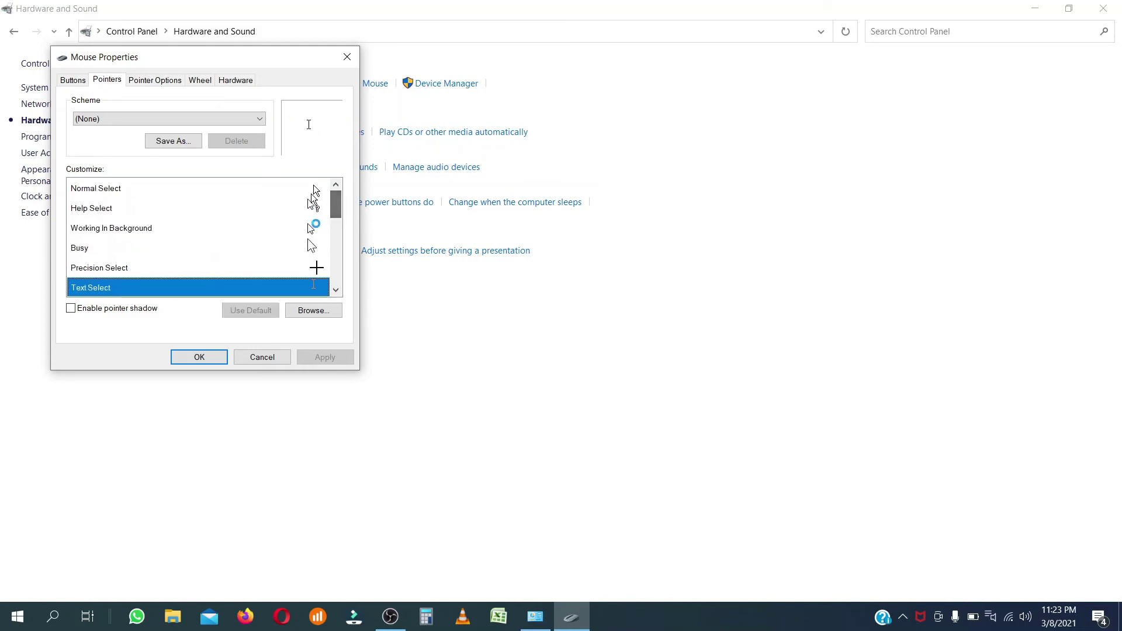
Step: Assign the green highlight cursor from the Cursors folder to the Normal Select pointer
click(231, 197)
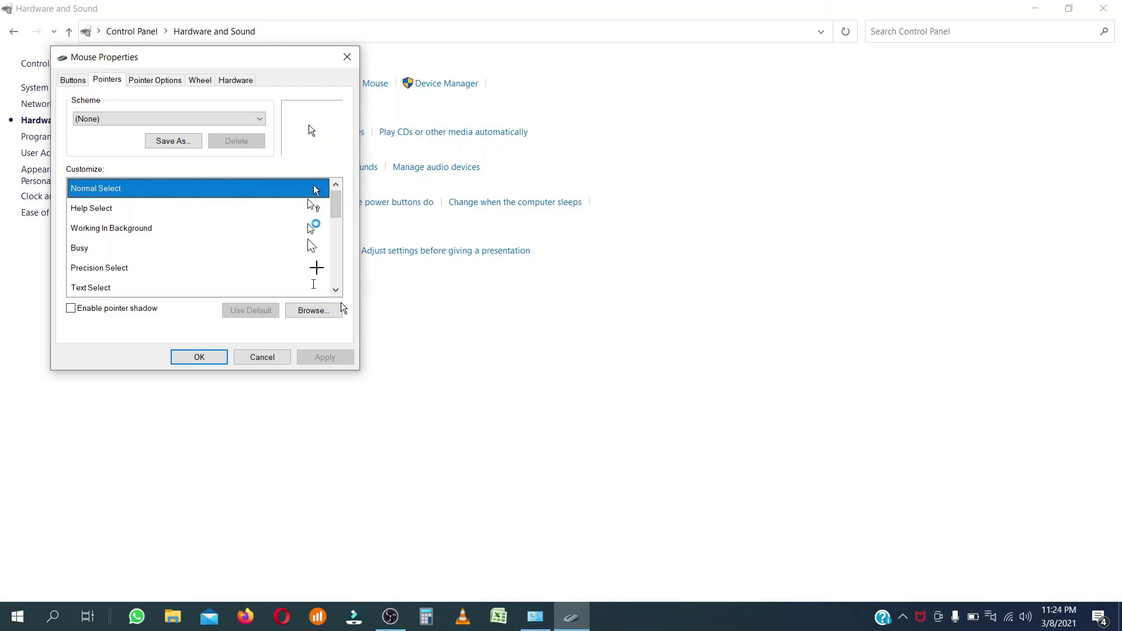
click(314, 311)
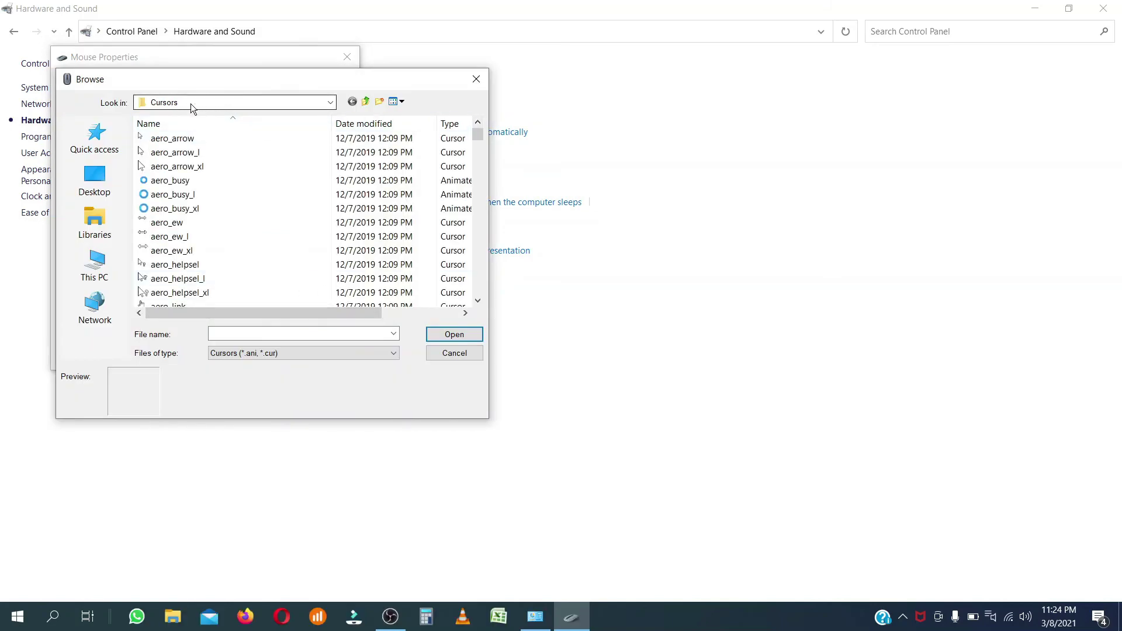
click(186, 264)
scroll(186, 277, down, 3)
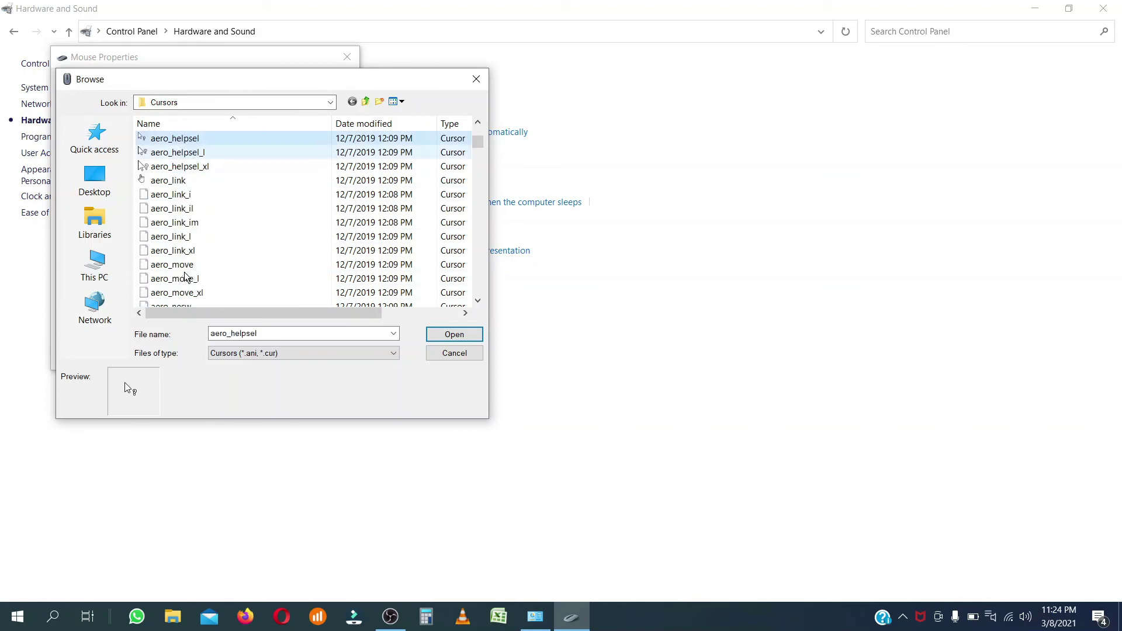
scroll(185, 277, down, 7)
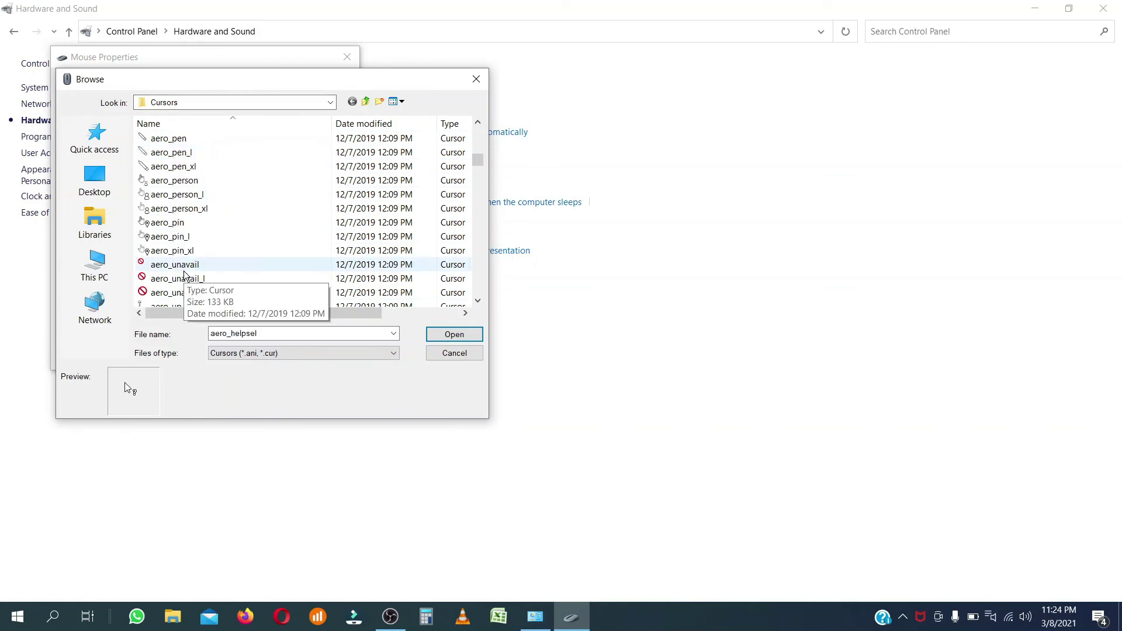
scroll(185, 276, down, 15)
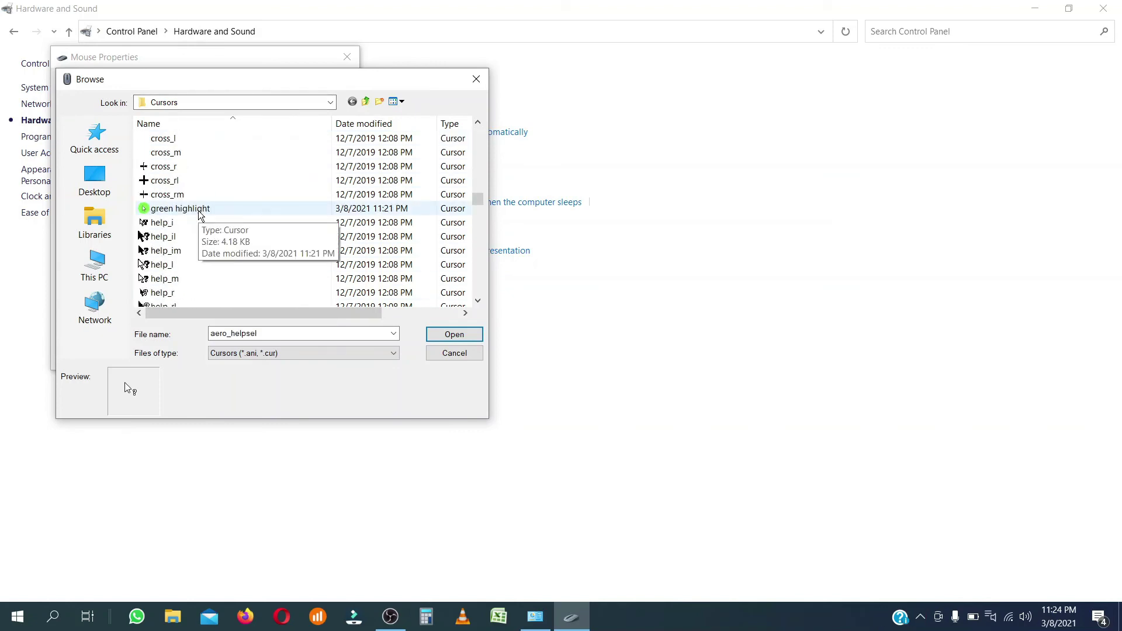
click(199, 211)
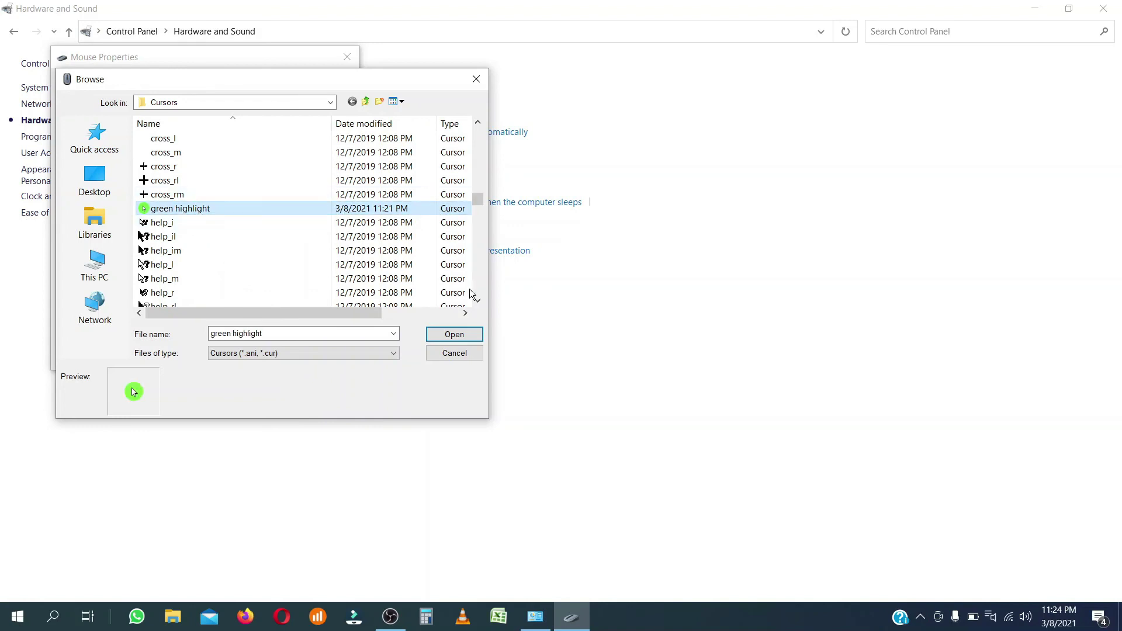
click(453, 335)
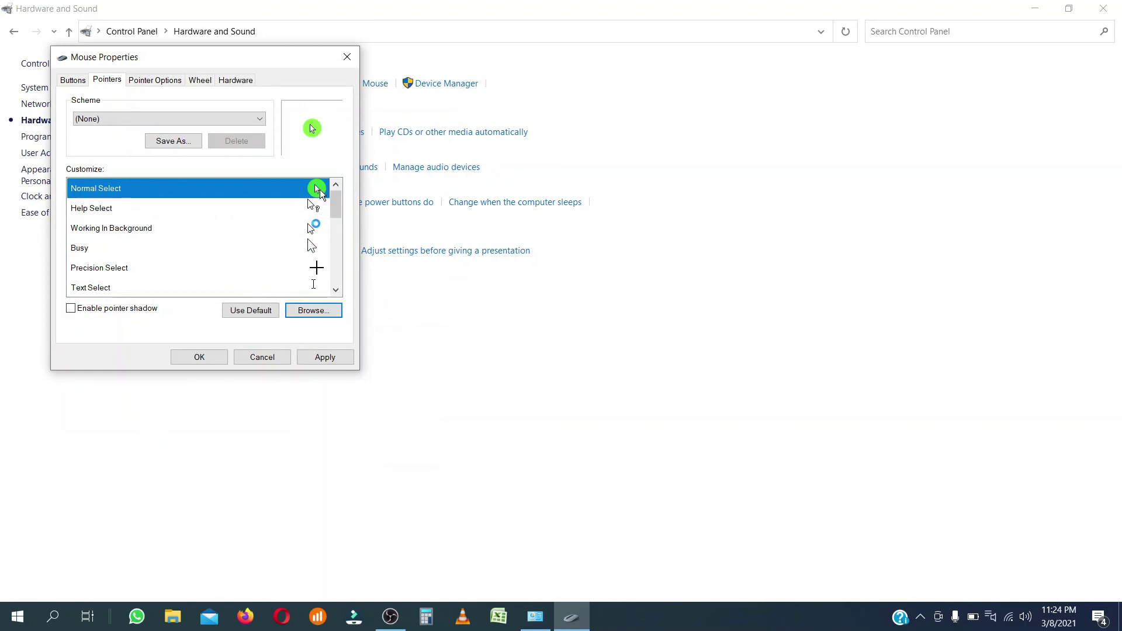
Step: Apply the pointer change, confirm the Mouse Properties and close Control Panel
click(320, 359)
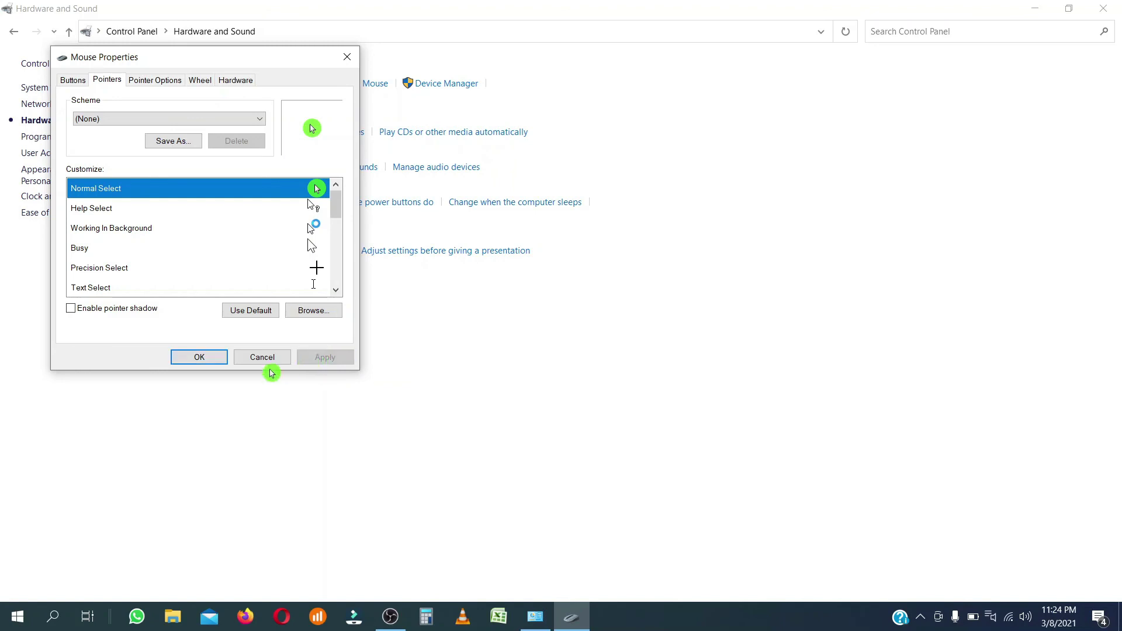
click(206, 362)
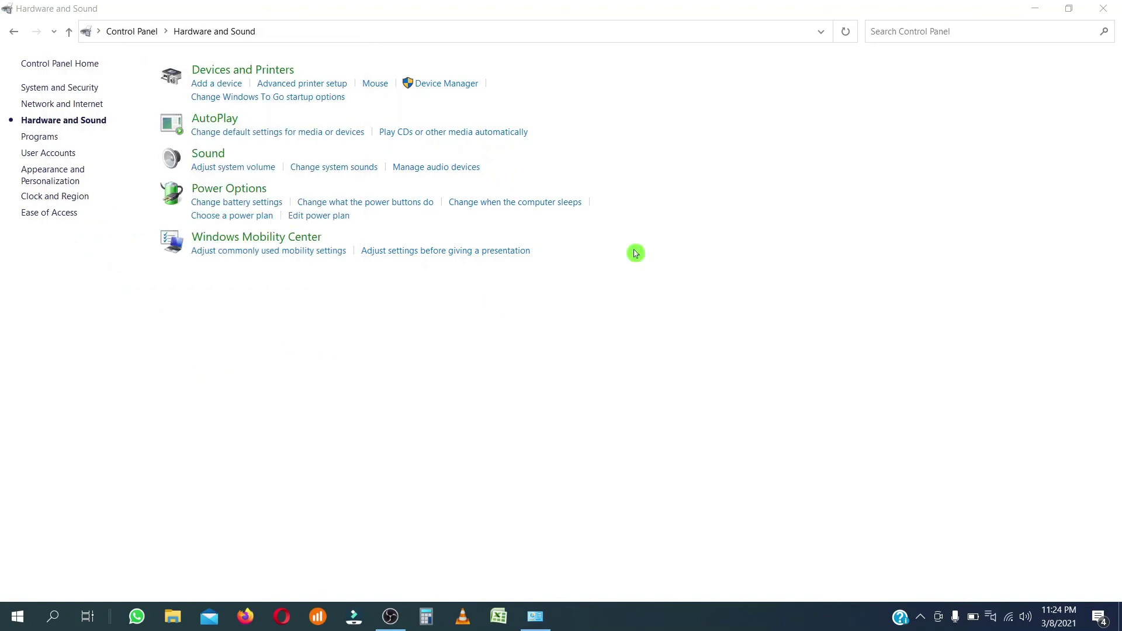
click(1103, 6)
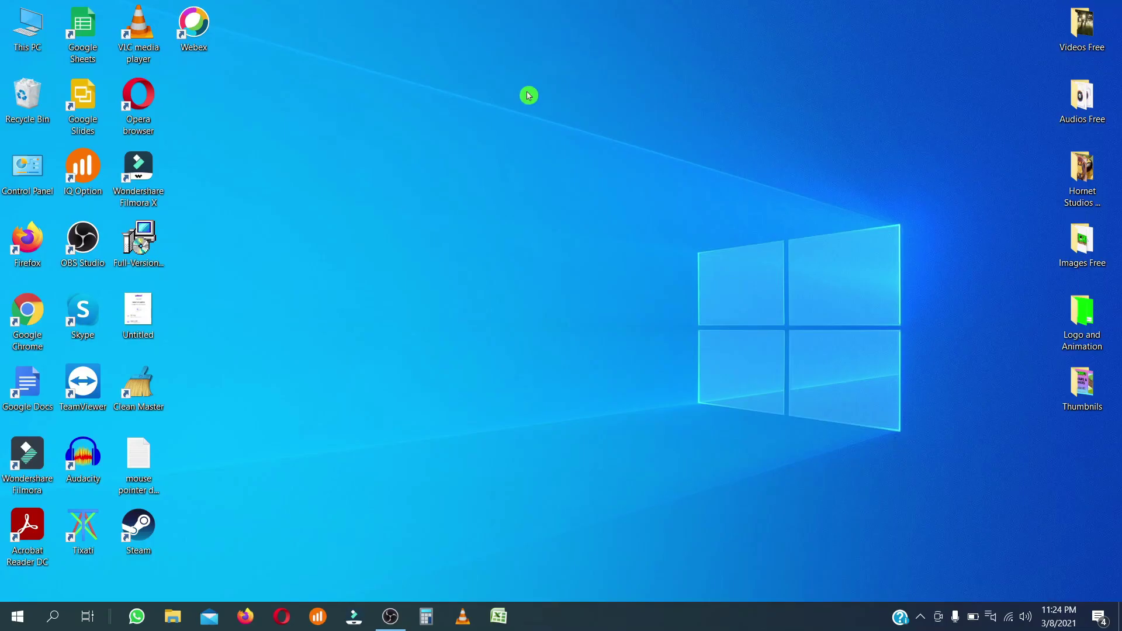